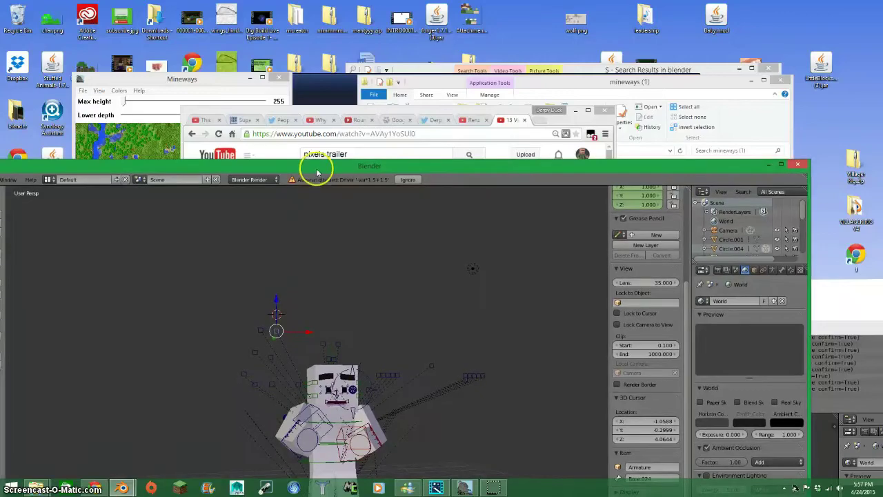
# Orbit around Steve's head, rewind to the start and play the run animation.
pyautogui.scroll(6, 395, 283)
pyautogui.moveTo(404, 292)
pyautogui.mouseDown(button='middle')
pyautogui.moveTo(376, 295)
pyautogui.moveTo(423, 278)
pyautogui.mouseUp(button='middle')
pyautogui.scroll(-4, 375, 296)
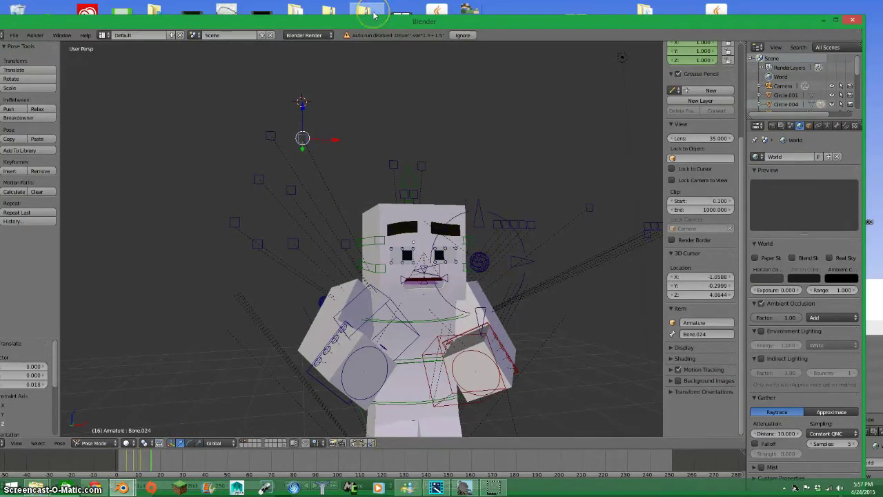
pyautogui.hotkey('shift', 'Left')
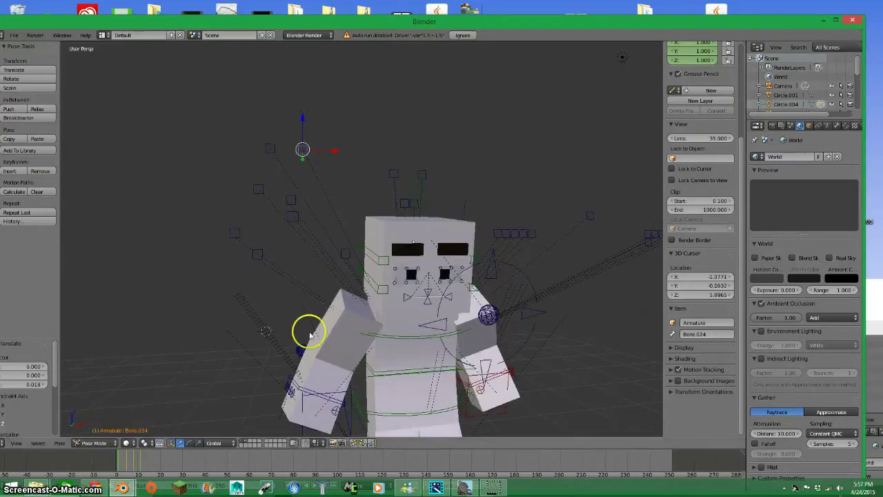
pyautogui.hotkey('alt', 'a')
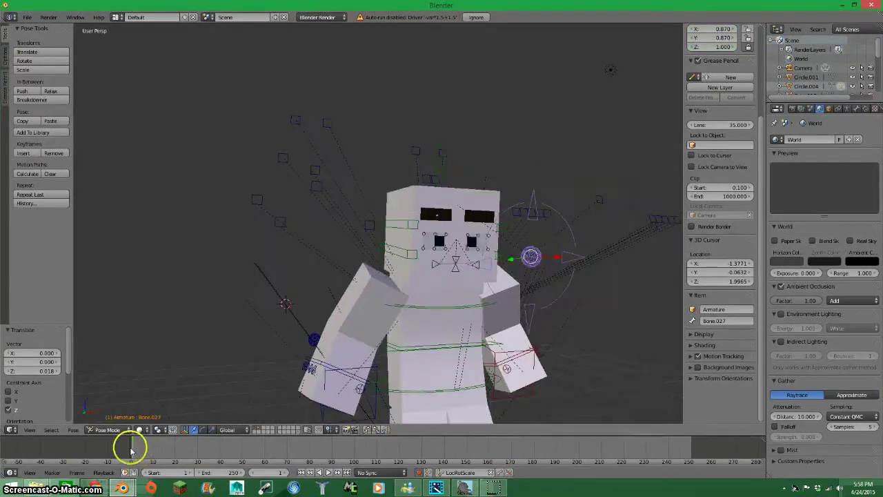
# Scale the selected bone down to 0.769 near frame 9, then advance to frame 18.
pyautogui.click(136, 448)
pyautogui.moveTo(137, 449); pyautogui.dragTo(149, 445)
pyautogui.press('s')
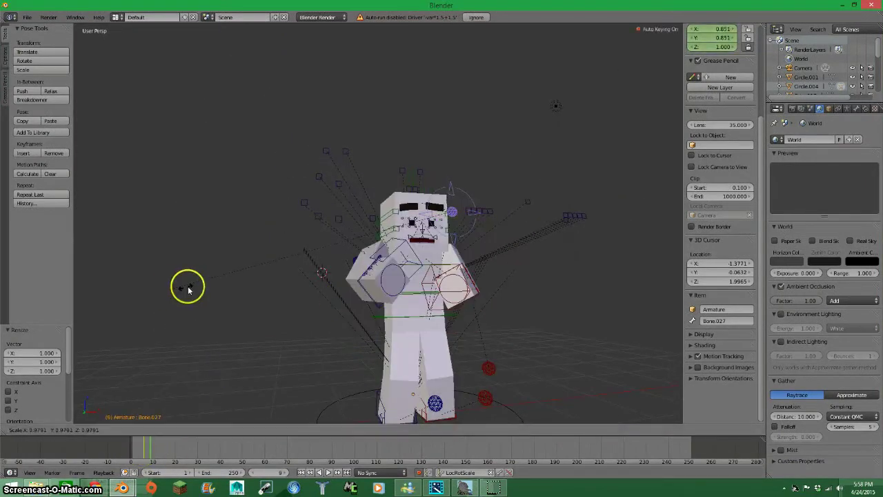
pyautogui.click(232, 272)
pyautogui.click(325, 474)
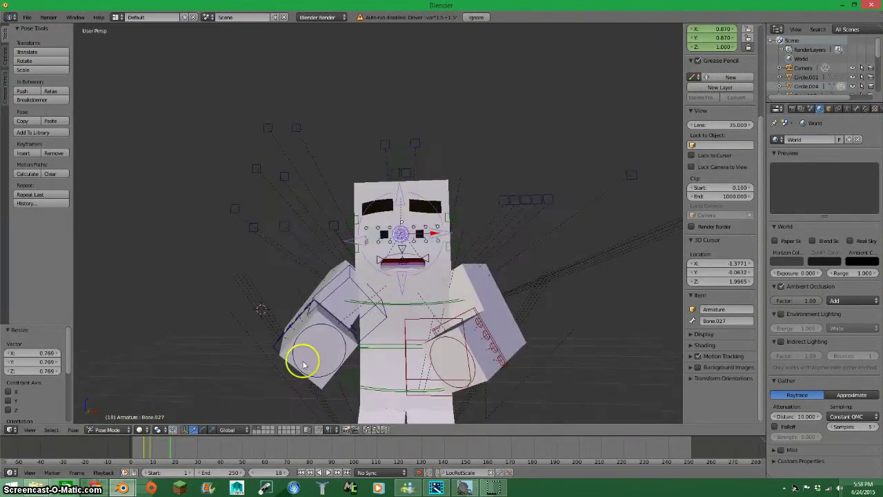
# Preview Steve in Rendered shading, return to Solid, and switch to the face-controls window.
pyautogui.click(147, 429)
pyautogui.click(166, 385)
pyautogui.click(139, 429)
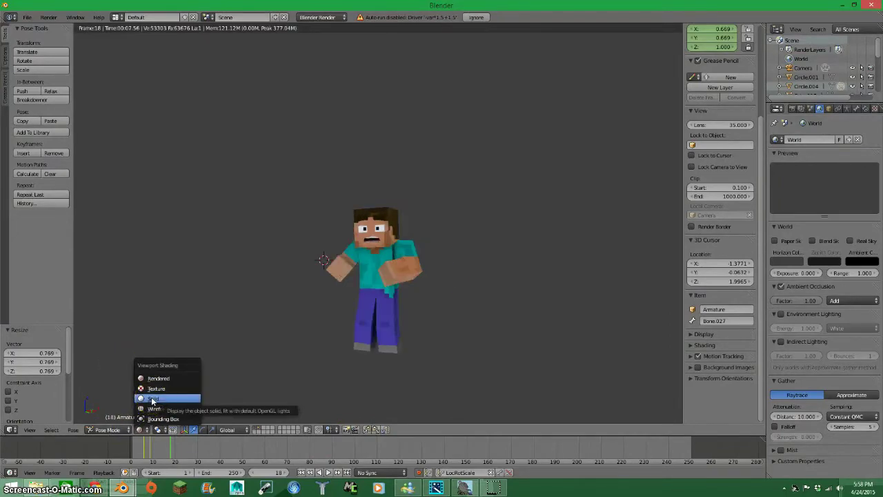
pyautogui.click(149, 398)
pyautogui.click(123, 487)
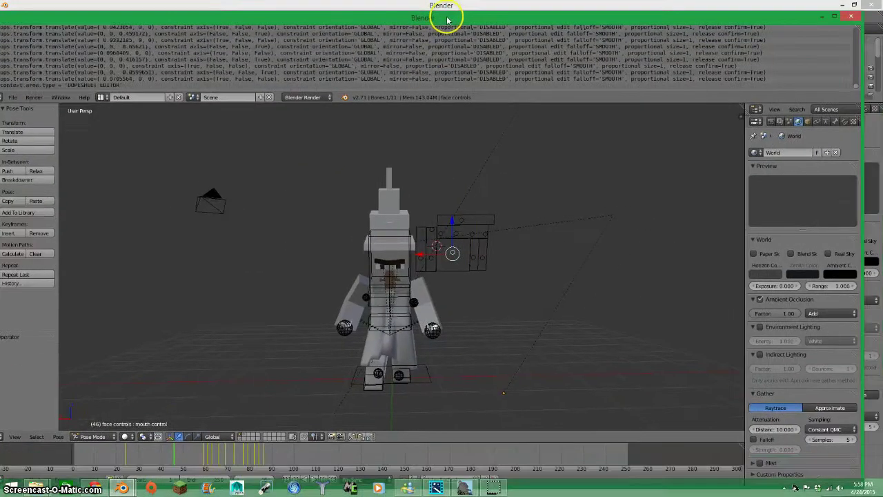
# Play the face-rig animation from near the start, stopping at frame 105, then show recent files.
pyautogui.click(76, 451)
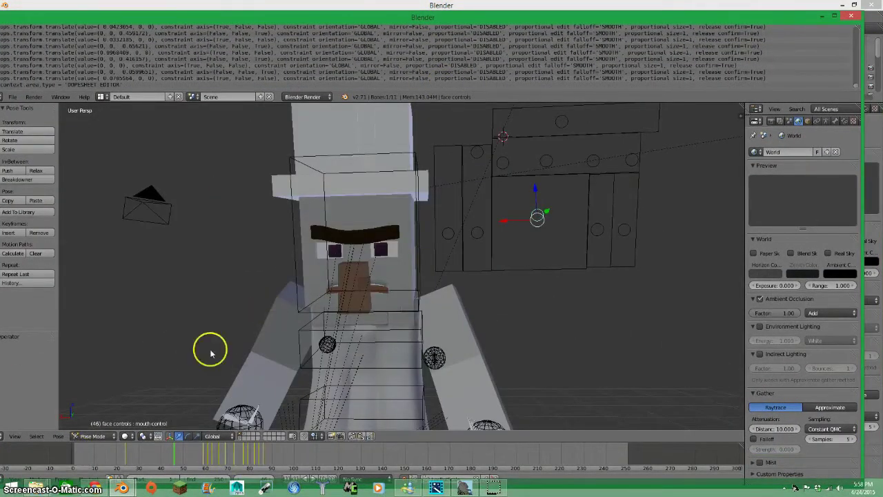
pyautogui.press('Home')
pyautogui.hotkey('alt', 'a')
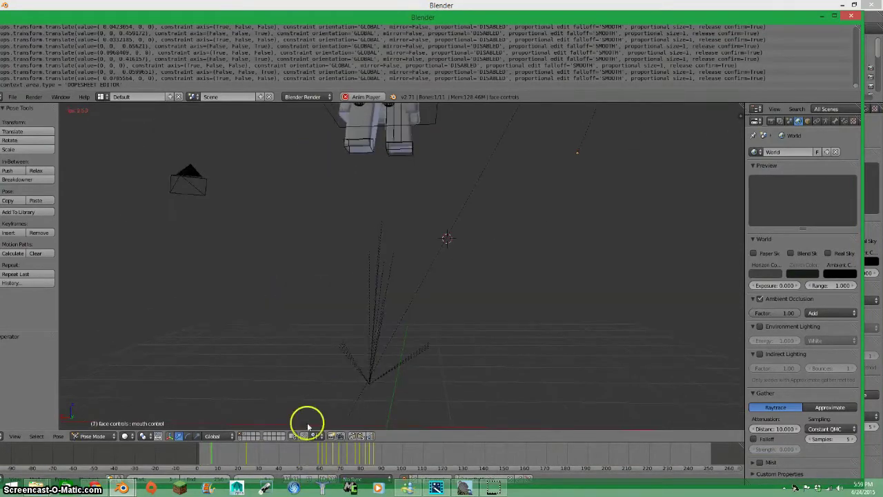
pyautogui.click(316, 477)
pyautogui.moveTo(322, 487)
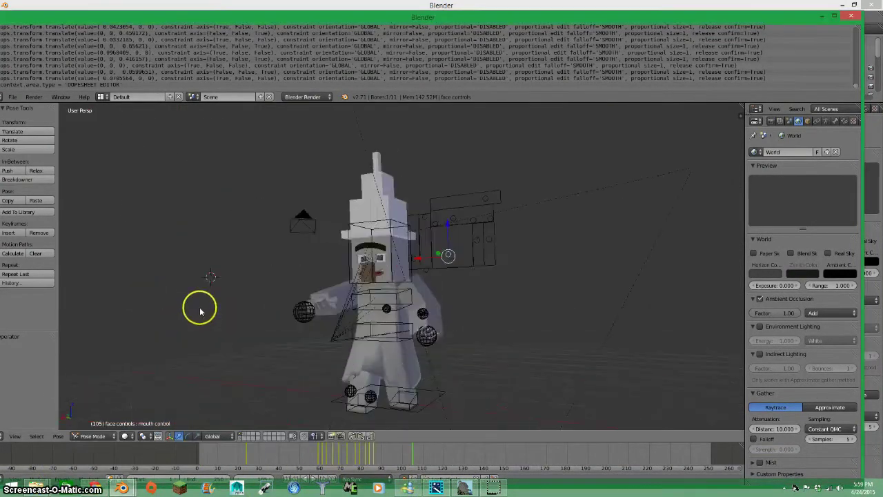
pyautogui.click(13, 97)
pyautogui.moveTo(33, 126)
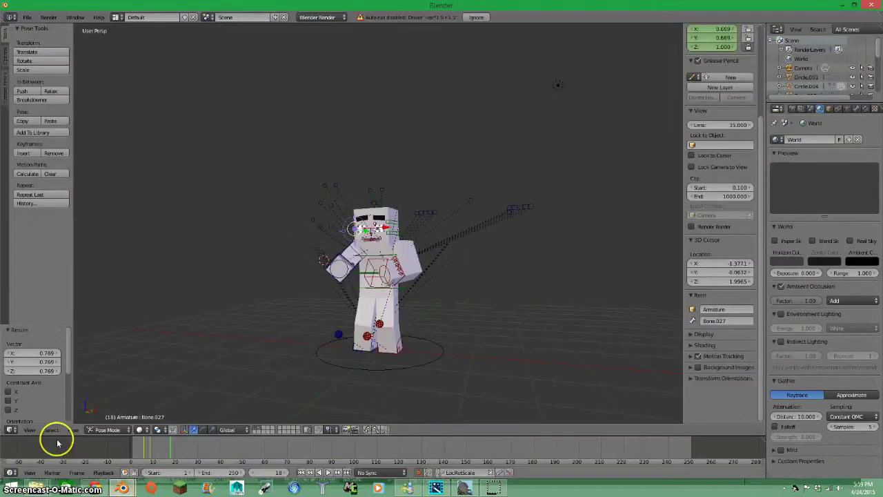
# Save the rig file as scaredomg.blend.
pyautogui.click(26, 17)
pyautogui.click(42, 97)
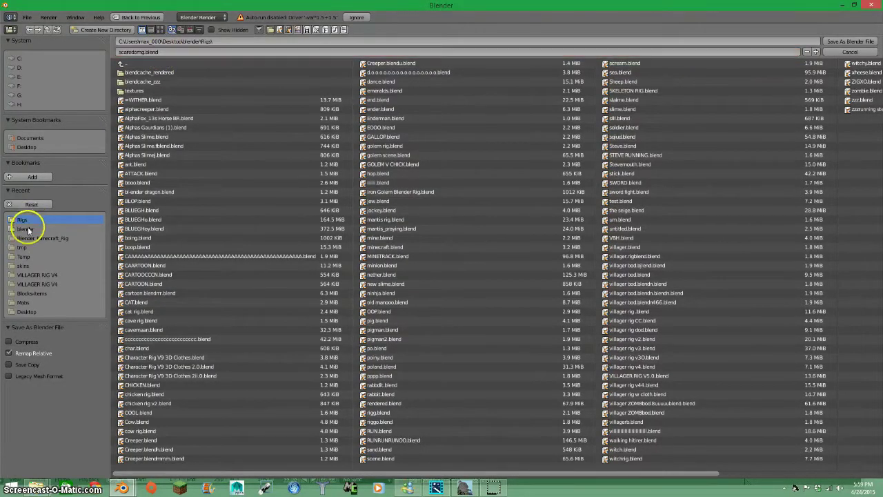
pyautogui.press('Return')
# Reload the start-up scene, delete the default cube, and paste the copied Steve rig.
pyautogui.click(26, 17)
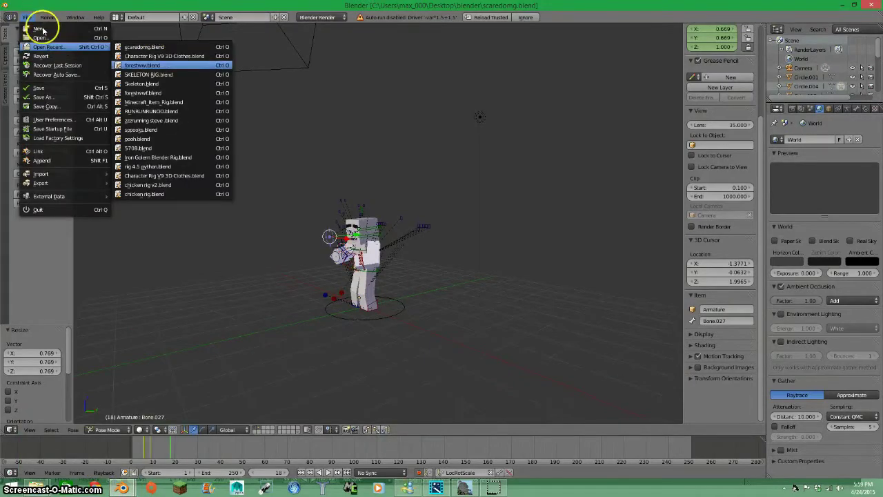
pyautogui.click(35, 28)
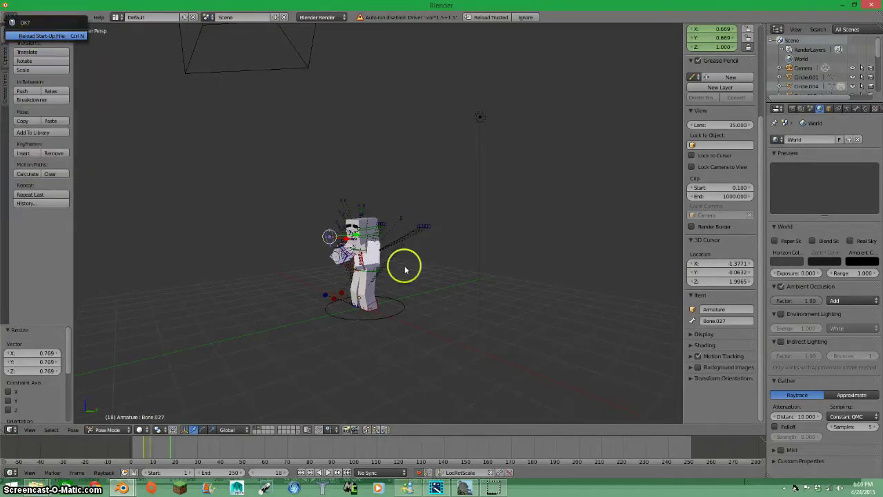
pyautogui.click(38, 36)
pyautogui.scroll(3, 399, 345)
pyautogui.press('Delete')
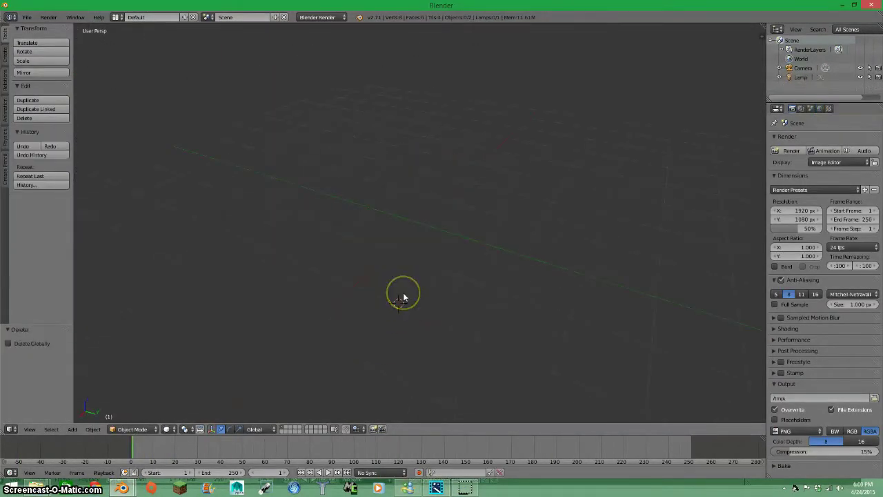
pyautogui.hotkey('ctrl', 'v')
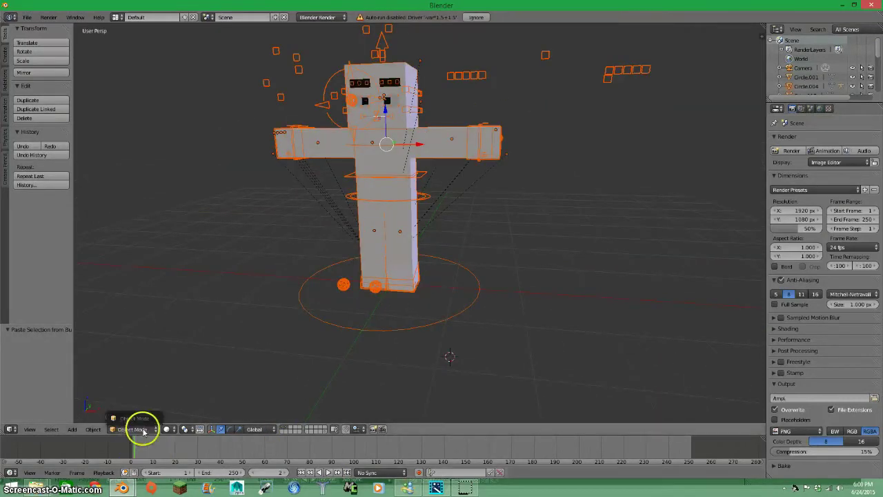
# Put the armature in Pose Mode and lower the arm controls along Z.
pyautogui.rightClick(401, 276)
pyautogui.hotkey('ctrl', 'Tab')
pyautogui.moveTo(502, 151); pyautogui.dragTo(441, 183, button='right')
pyautogui.moveTo(299, 153); pyautogui.dragTo(325, 200, button='right')
pyautogui.rightClick(387, 173)
pyautogui.press('g')
pyautogui.press('z')
pyautogui.click(387, 174)
pyautogui.moveTo(386, 174); pyautogui.dragTo(416, 213, button='middle')
# Tilt the torso bone forward about 10 degrees around the X axis.
pyautogui.click(202, 429)
pyautogui.rightClick(349, 231)
pyautogui.press('r')
pyautogui.press('x')
pyautogui.click(430, 473)
pyautogui.moveTo(448, 407)
pyautogui.mouseDown(button='middle')
pyautogui.moveTo(497, 347)
pyautogui.moveTo(364, 202)
pyautogui.moveTo(355, 213)
pyautogui.mouseUp(button='middle')
# Select the left ankle control, play the run animation, and return to the main rig window.
pyautogui.rightClick(414, 270)
pyautogui.click(328, 473)
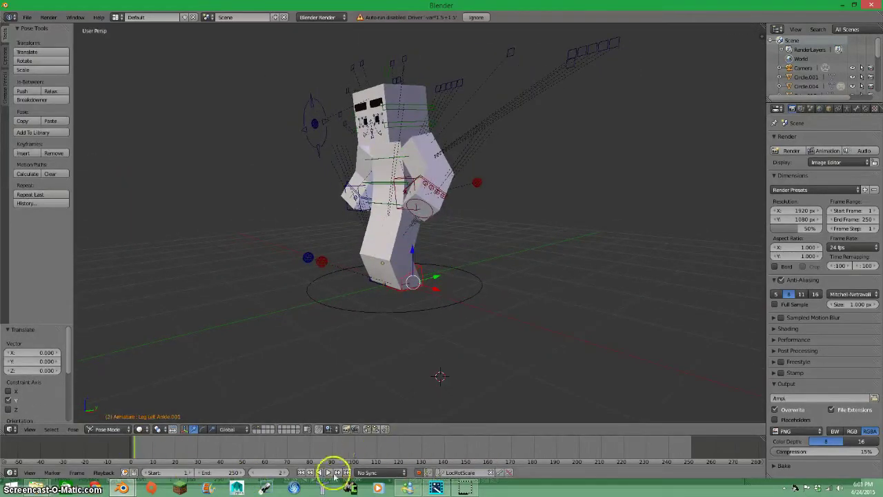
pyautogui.click(318, 472)
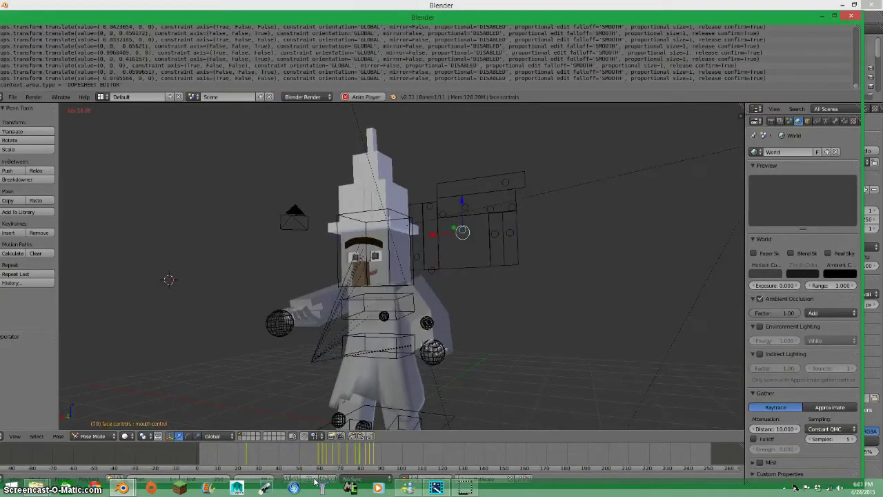
pyautogui.moveTo(122, 488)
pyautogui.click(103, 449)
# Move the left ankle control along Y, undoing and redoing the step.
pyautogui.press('g')
pyautogui.press('y')
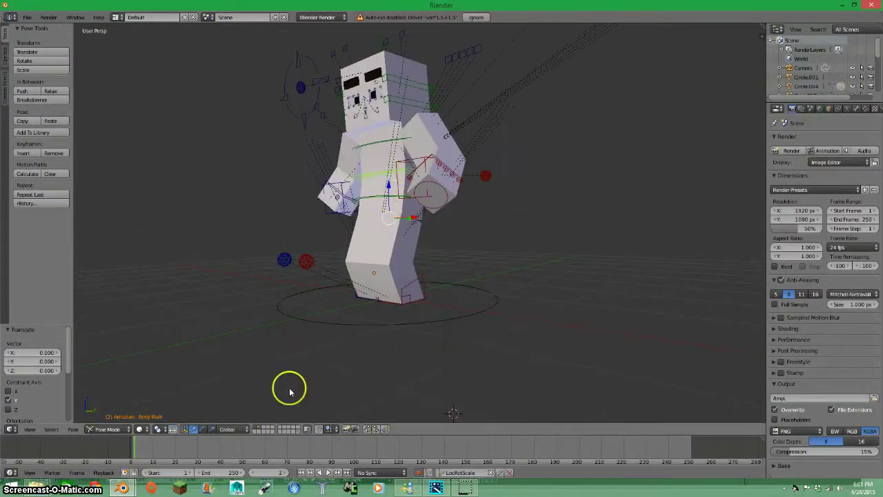
pyautogui.click(423, 173)
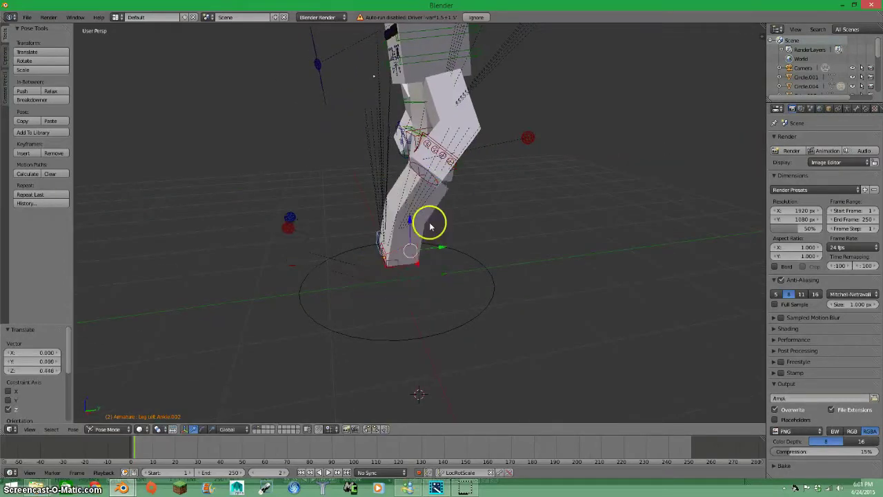
pyautogui.hotkey('ctrl', 'z')
pyautogui.press('g')
pyautogui.press('y')
pyautogui.click(407, 221)
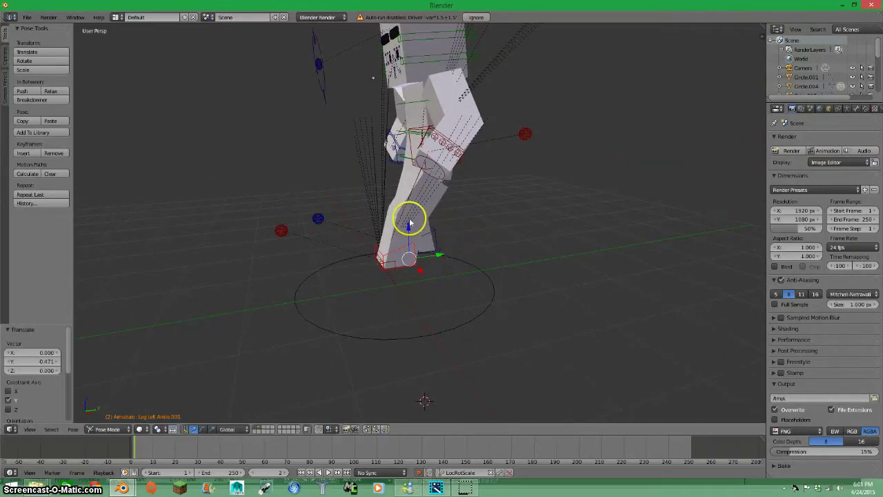
pyautogui.scroll(-2, 401, 244)
pyautogui.moveTo(494, 231); pyautogui.dragTo(444, 217, button='middle')
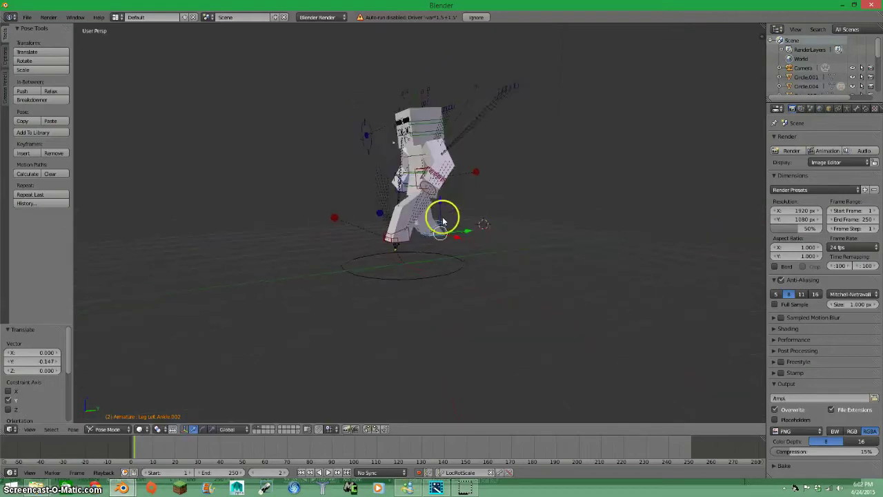
# Shift the left wrist control slightly sideways along X, then zoom in on the face.
pyautogui.rightClick(447, 168)
pyautogui.moveTo(452, 147); pyautogui.dragTo(347, 197, button='middle')
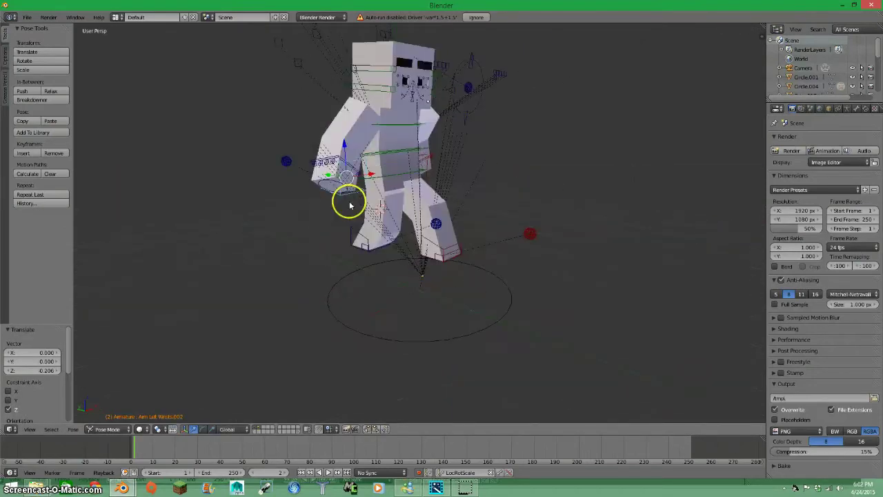
pyautogui.rightClick(366, 172)
pyautogui.press('g')
pyautogui.press('x')
pyautogui.click(388, 172)
pyautogui.moveTo(388, 171); pyautogui.dragTo(377, 270, button='middle')
pyautogui.scroll(3, 380, 242)
pyautogui.scroll(3, 388, 73)
pyautogui.press('g')
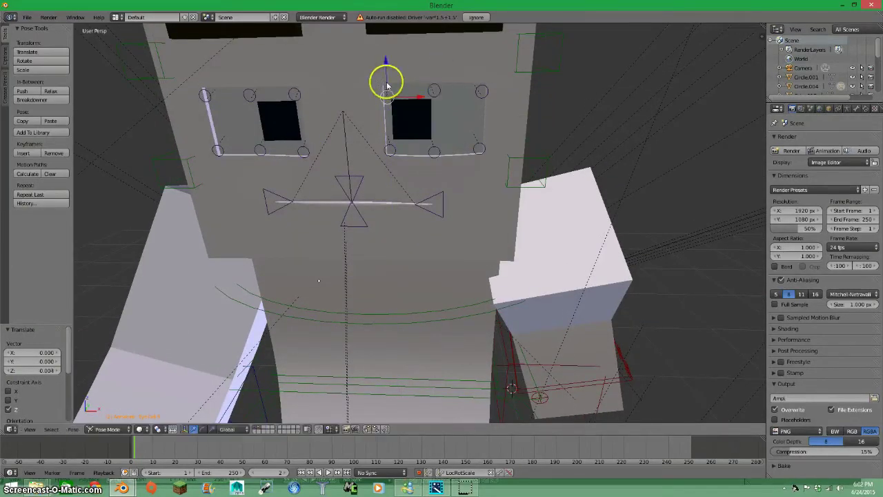
# Reposition the mouth and right eyebrow controls on Steve's face.
pyautogui.click(247, 80)
pyautogui.scroll(-2, 318, 149)
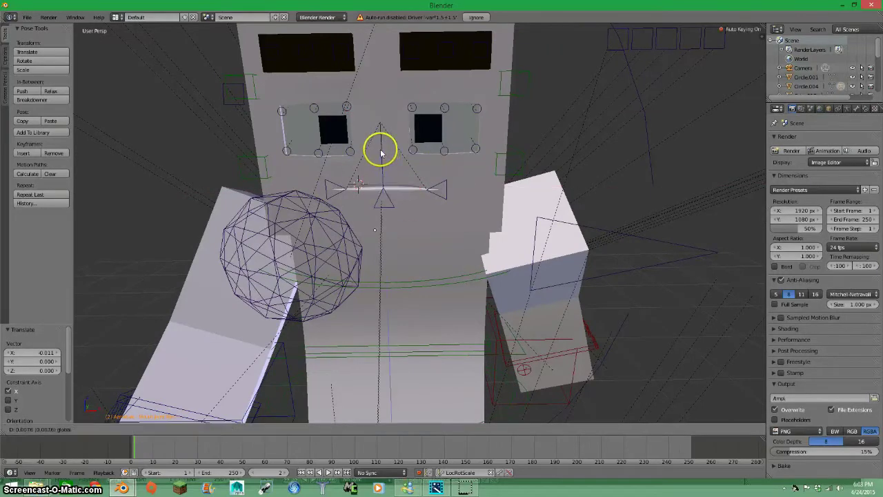
pyautogui.click(374, 145)
pyautogui.moveTo(374, 145); pyautogui.dragTo(428, 170, button='middle')
pyautogui.click(498, 161)
pyautogui.moveTo(499, 161)
pyautogui.mouseDown(button='middle')
pyautogui.moveTo(536, 198)
pyautogui.moveTo(375, 231)
pyautogui.moveTo(395, 91)
pyautogui.mouseUp(button='middle')
pyautogui.press('g')
pyautogui.click(570, 172)
pyautogui.scroll(-3, 485, 205)
pyautogui.scroll(2, 395, 92)
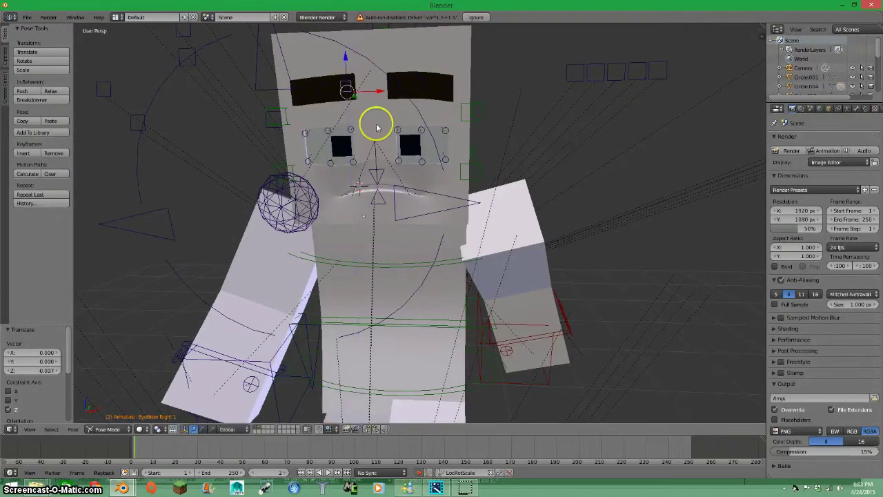
pyautogui.scroll(-4, 377, 127)
# Zoom out to check the walking pose at frame 13 against the other window.
pyautogui.moveTo(389, 125); pyautogui.dragTo(290, 355, button='middle')
pyautogui.click(147, 447)
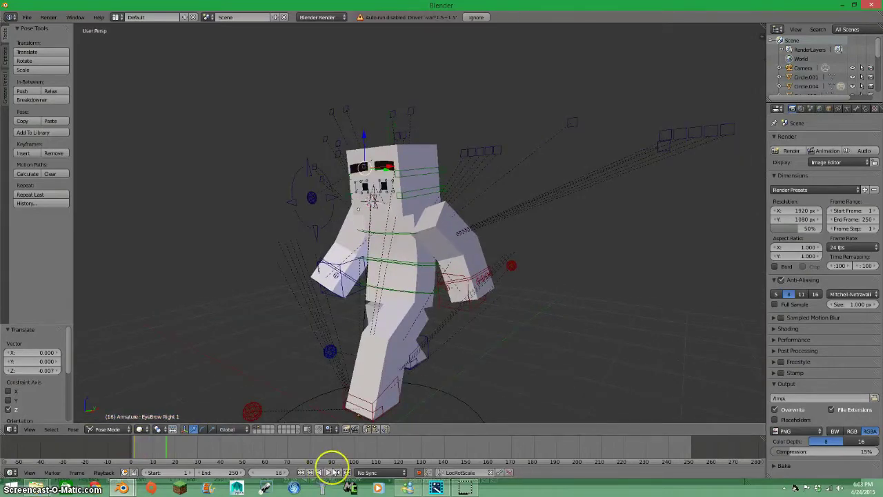
pyautogui.scroll(-3, 444, 361)
pyautogui.click(172, 434)
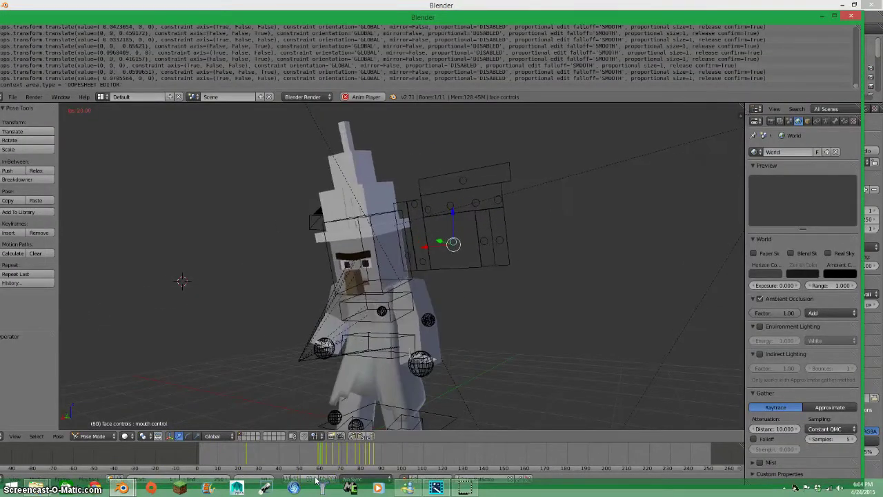
pyautogui.moveTo(323, 488)
pyautogui.click(131, 442)
# Move the Body Main control along Y and select the left ankle control.
pyautogui.moveTo(376, 347)
pyautogui.mouseDown(button='middle')
pyautogui.moveTo(216, 420)
pyautogui.moveTo(405, 266)
pyautogui.moveTo(339, 352)
pyautogui.moveTo(476, 351)
pyautogui.mouseUp(button='middle')
pyautogui.rightClick(404, 264)
pyautogui.press('g')
pyautogui.press('y')
pyautogui.click(388, 289)
pyautogui.rightClick(390, 357)
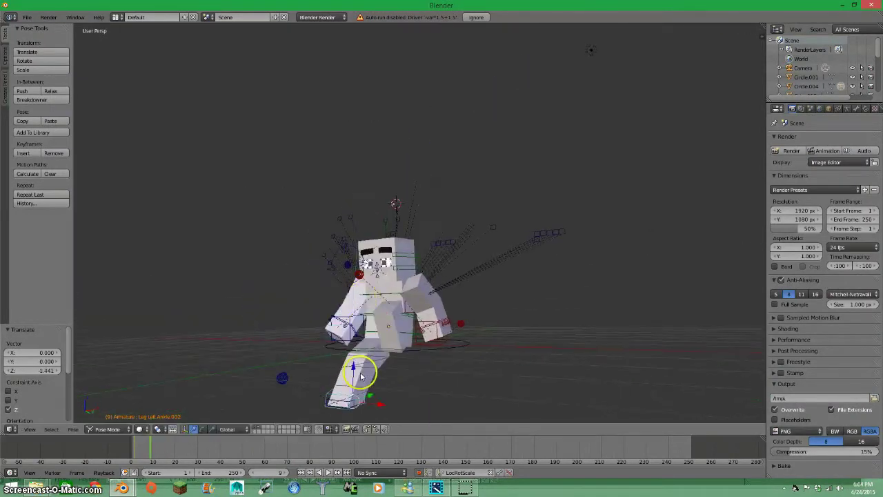
# Try moving the left ankle along Y from a side view, then cancel it.
pyautogui.moveTo(360, 376); pyautogui.dragTo(474, 365, button='middle')
pyautogui.press('g')
pyautogui.press('y')
pyautogui.click(407, 383)
pyautogui.moveTo(406, 382)
pyautogui.mouseDown(button='middle')
pyautogui.moveTo(371, 351)
pyautogui.moveTo(373, 287)
pyautogui.mouseUp(button='middle')
pyautogui.rightClick(376, 369)
pyautogui.moveTo(419, 307); pyautogui.dragTo(476, 331, button='middle')
# At frame 4, push the left foot forward along Y.
pyautogui.click(141, 442)
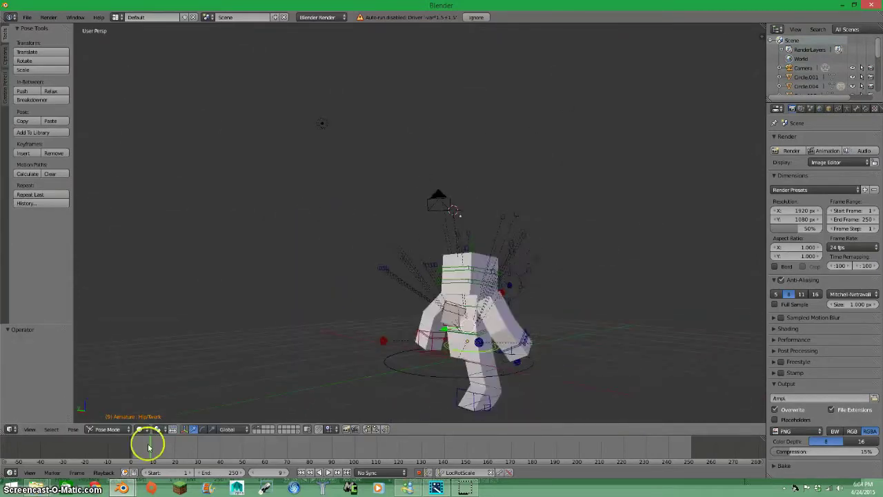
pyautogui.rightClick(410, 301)
pyautogui.moveTo(257, 328); pyautogui.dragTo(418, 306, button='middle')
pyautogui.press('Up')
pyautogui.press('g')
pyautogui.press('y')
pyautogui.click(325, 302)
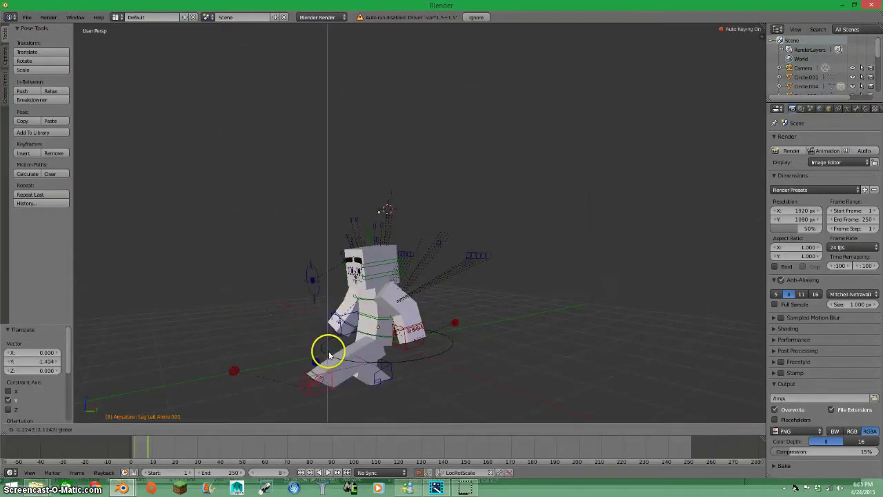
pyautogui.moveTo(325, 302); pyautogui.dragTo(337, 354, button='middle')
# Readjust the left ankle's position along Y.
pyautogui.moveTo(385, 373); pyautogui.dragTo(419, 384, button='middle')
pyautogui.press('g')
pyautogui.press('y')
pyautogui.click(435, 365)
# Delete the pose's existing keyframes and step to frame 6.
pyautogui.click(73, 429)
pyautogui.click(186, 365)
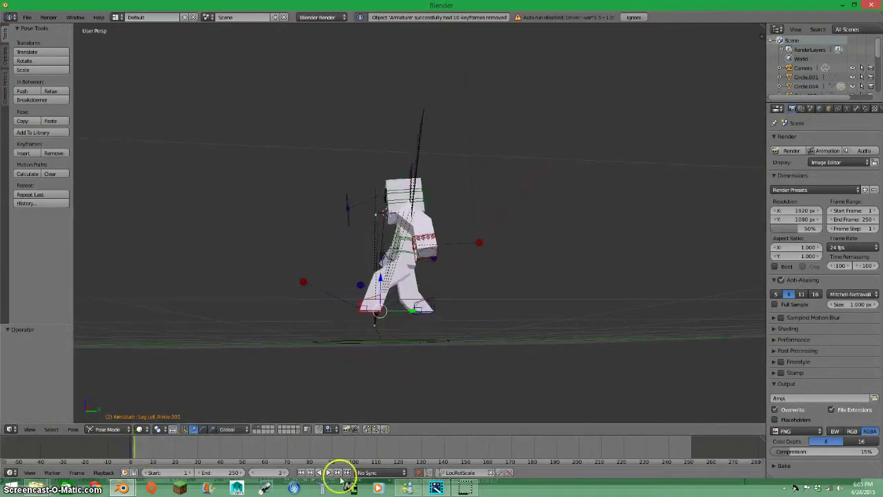
pyautogui.moveTo(136, 450); pyautogui.dragTo(146, 445)
# Raise the left ankle control along Z at frame 6.
pyautogui.rightClick(322, 345)
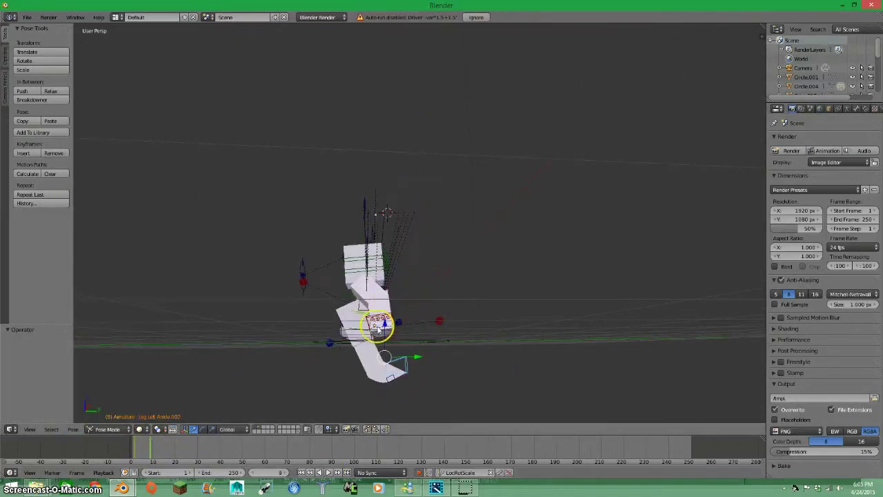
pyautogui.press('g')
pyautogui.press('z')
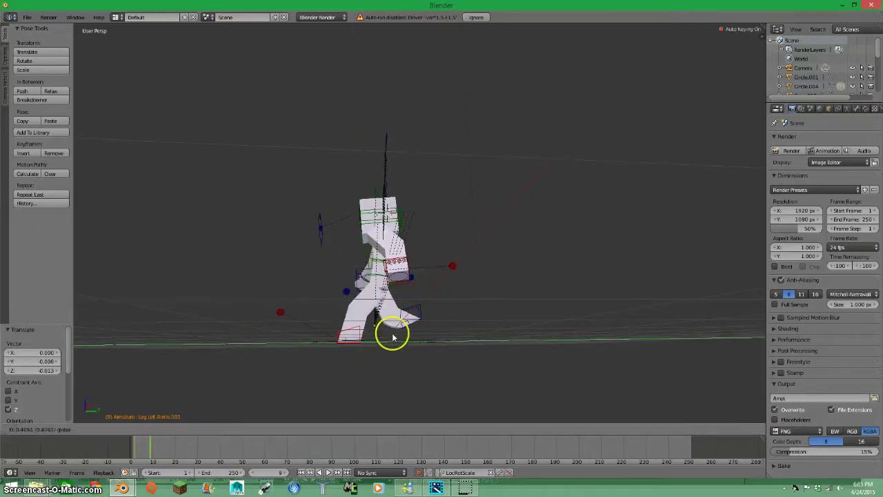
pyautogui.press('Escape')
pyautogui.click(141, 452)
pyautogui.moveTo(387, 373); pyautogui.dragTo(441, 311, button='middle')
# Play the run cycle, lift the main body control, and replay to check the motion.
pyautogui.click(330, 472)
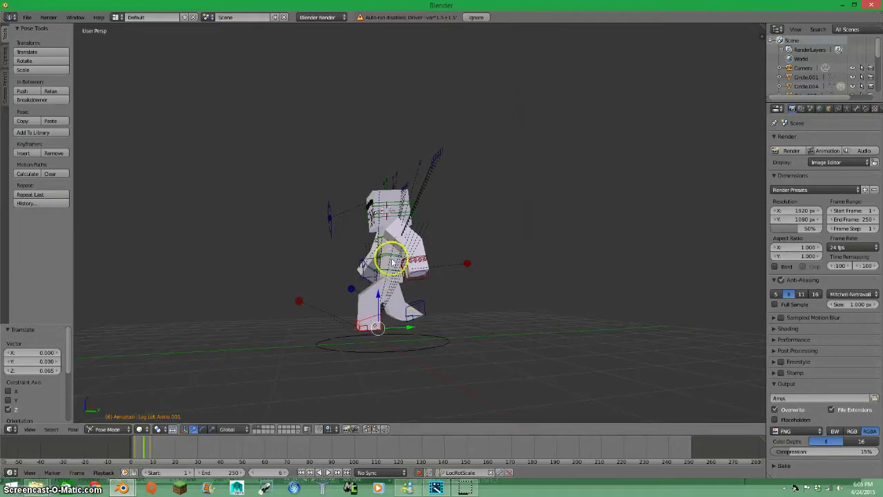
pyautogui.click(330, 474)
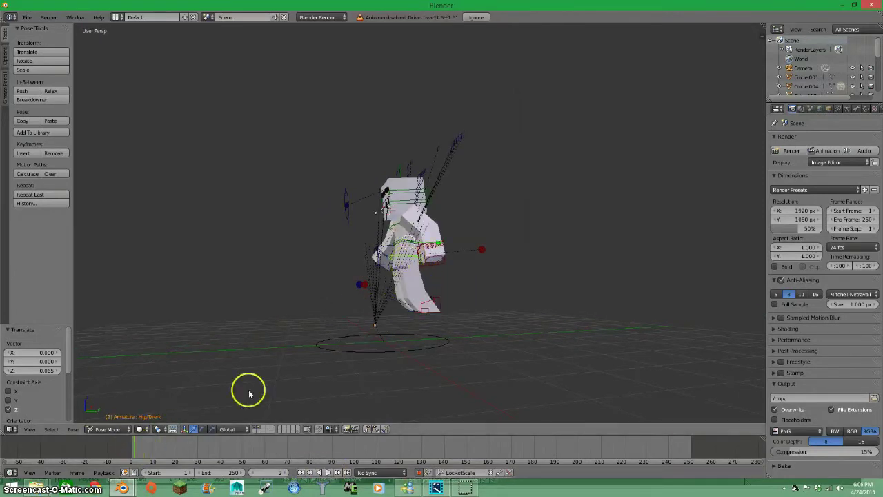
pyautogui.rightClick(434, 276)
pyautogui.click(492, 293)
pyautogui.hotkey('alt', 'a')
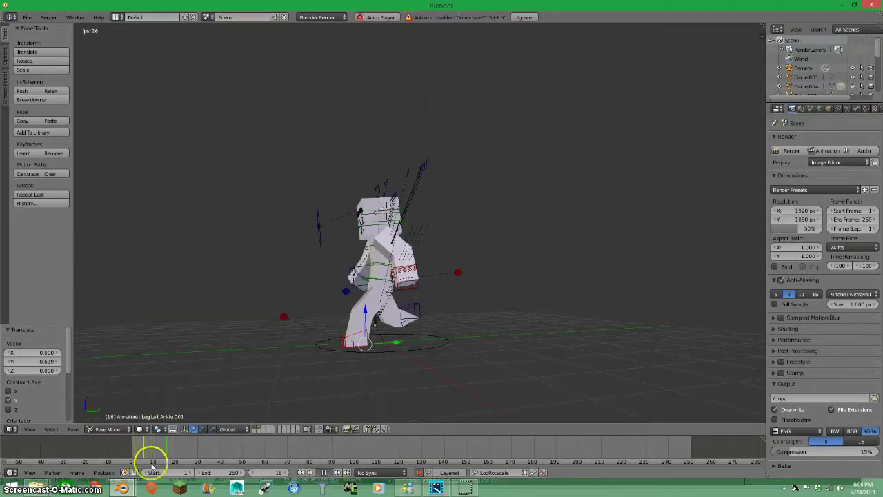
pyautogui.rightClick(456, 278)
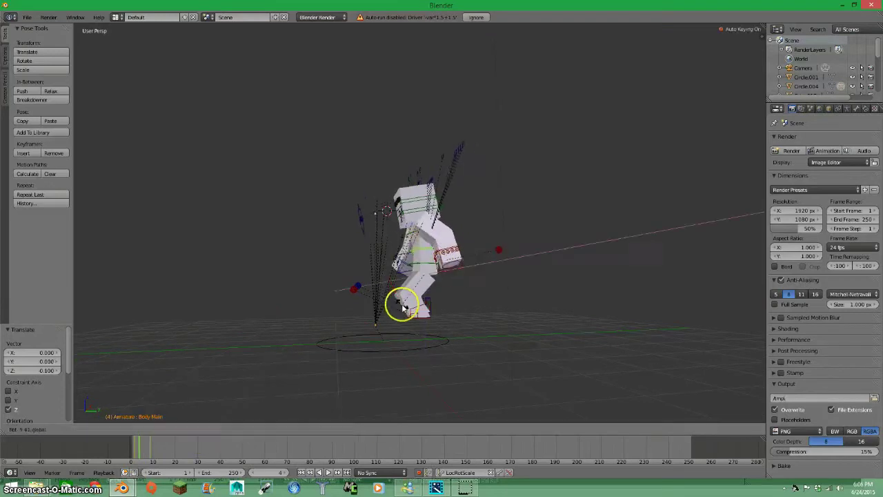
pyautogui.click(149, 452)
# Tilt Steve's body on X, then start keying the head rotation at frame 5.
pyautogui.press('r')
pyautogui.press('x')
pyautogui.click(285, 462)
pyautogui.rightClick(432, 245)
pyautogui.click(143, 448)
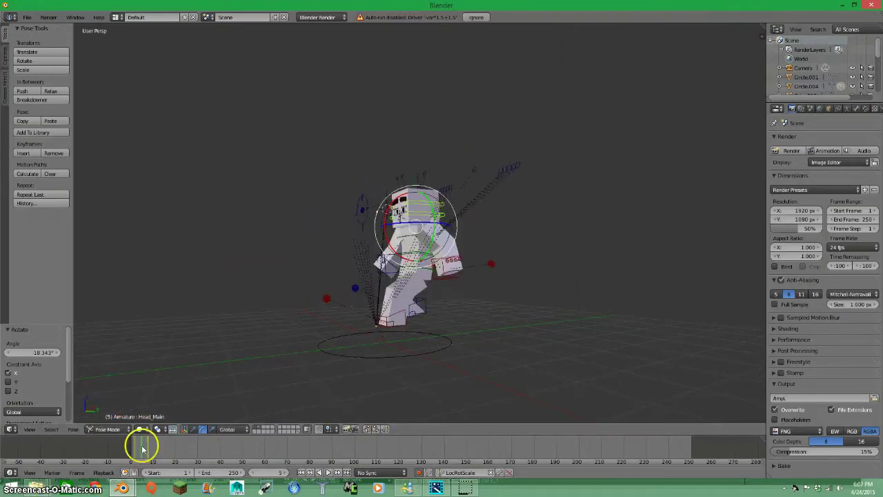
pyautogui.click(379, 261)
pyautogui.click(144, 438)
# Tilt the head -8.326° on X and preview the head motion.
pyautogui.press('r')
pyautogui.press('x')
pyautogui.click(349, 260)
pyautogui.click(331, 470)
pyautogui.click(132, 452)
pyautogui.hotkey('alt', 'a')
# Move the left ankle control along Y.
pyautogui.rightClick(381, 274)
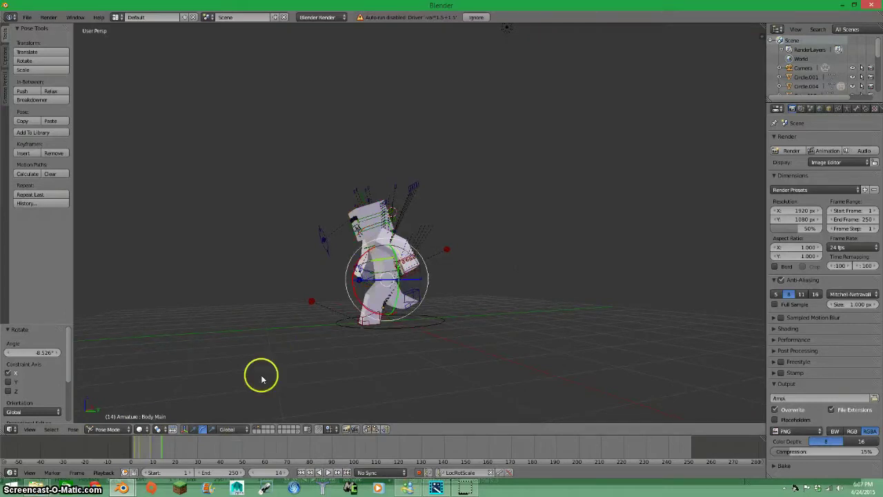
pyautogui.rightClick(430, 316)
pyautogui.press('g')
pyautogui.press('y')
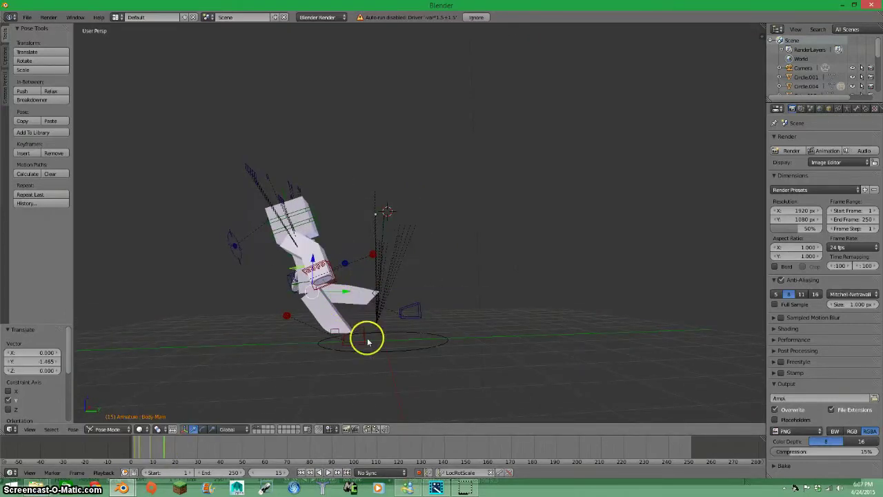
pyautogui.click(367, 339)
# Raise the left ankle on Z at frame 11 and again near frame 16.
pyautogui.click(154, 450)
pyautogui.press('g')
pyautogui.press('z')
pyautogui.moveTo(155, 450)
pyautogui.mouseDown()
pyautogui.moveTo(325, 469)
pyautogui.moveTo(197, 437)
pyautogui.moveTo(160, 450)
pyautogui.moveTo(154, 444)
pyautogui.mouseUp()
pyautogui.click(403, 327)
pyautogui.press('g')
pyautogui.press('z')
pyautogui.click(367, 302)
# Shift the second left ankle control along Y and play the run back.
pyautogui.rightClick(407, 321)
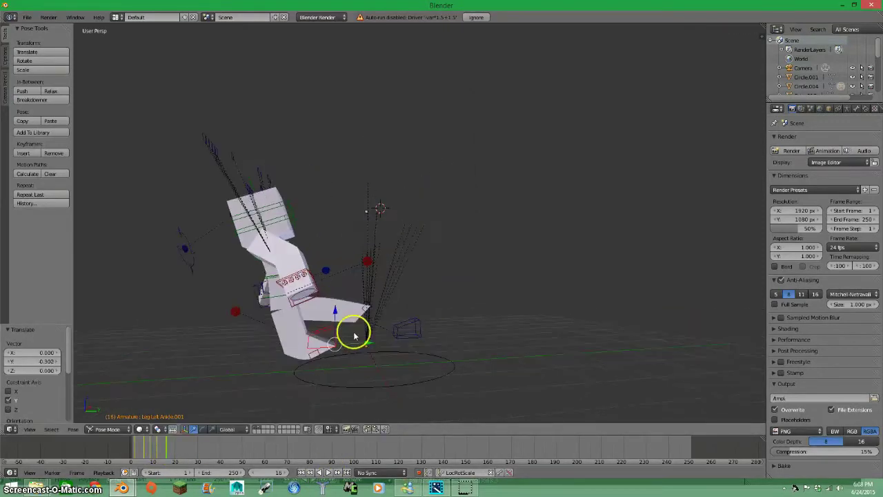
pyautogui.moveTo(148, 448); pyautogui.dragTo(156, 452)
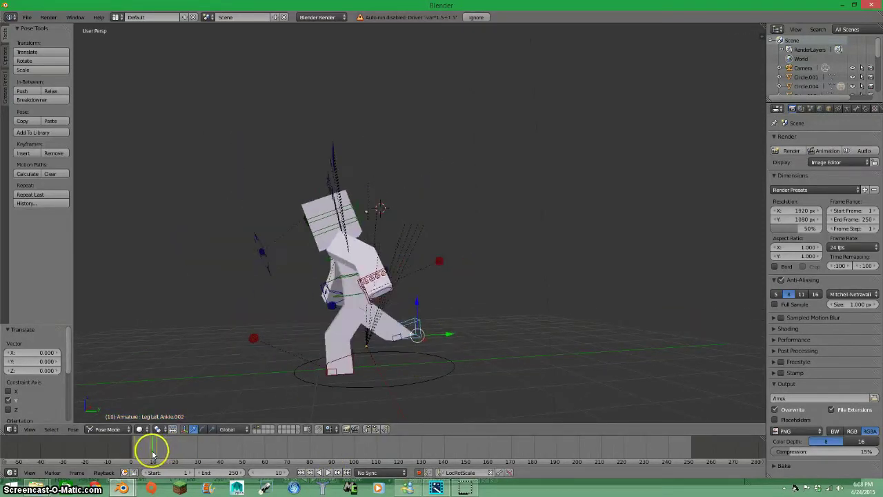
pyautogui.moveTo(414, 300); pyautogui.dragTo(343, 380, button='middle')
pyautogui.click(167, 446)
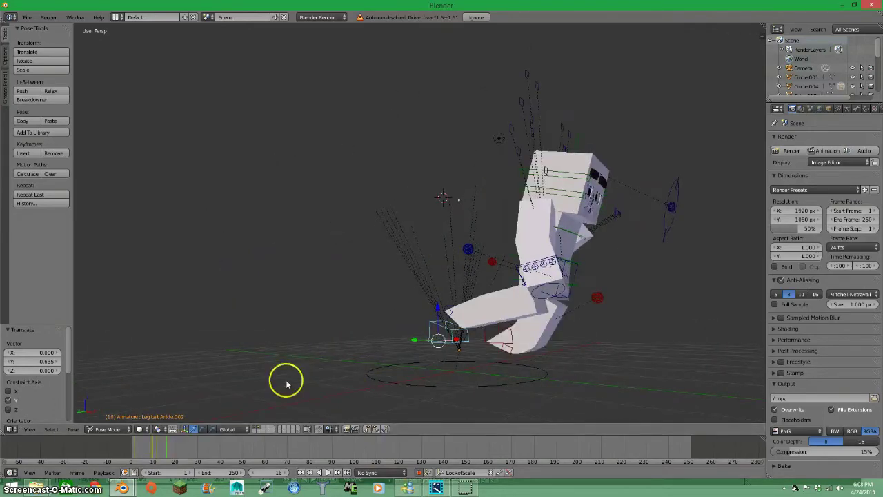
pyautogui.hotkey('alt', 'a')
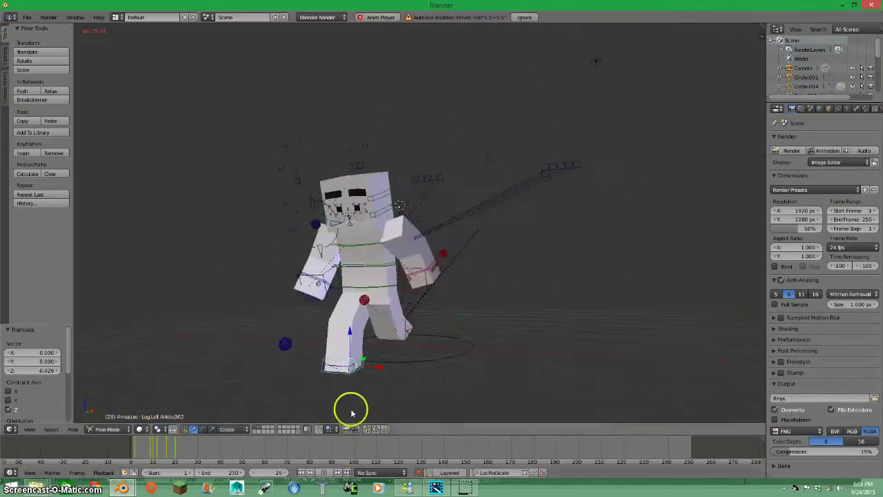
pyautogui.hotkey('alt', 'a')
pyautogui.click(153, 450)
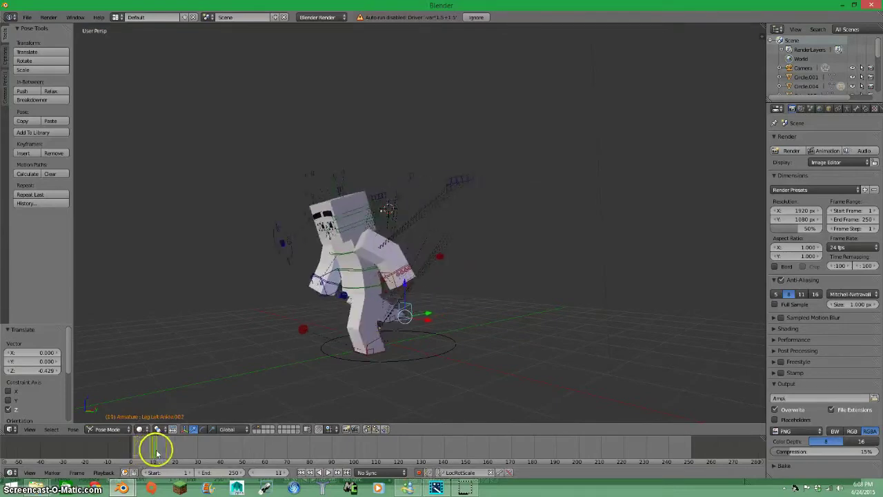
# Adjust the foot position again, preview the run, and select the main body control.
pyautogui.moveTo(416, 331); pyautogui.dragTo(556, 329, button='middle')
pyautogui.click(158, 447)
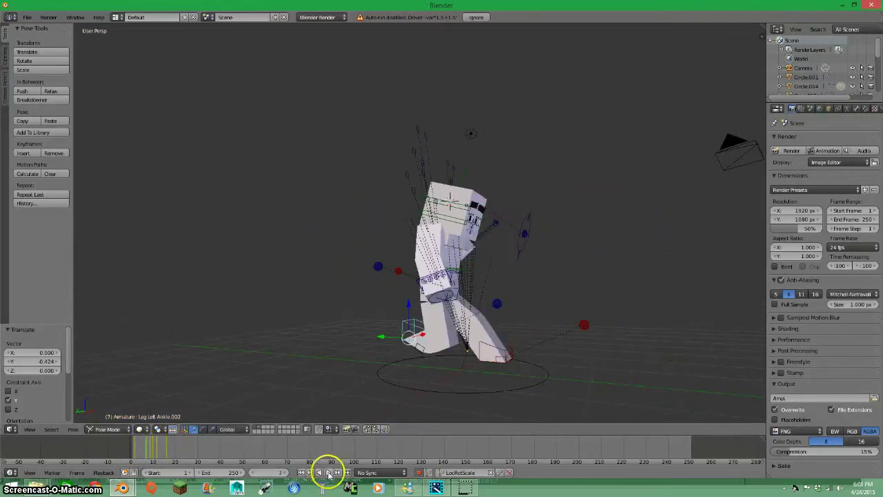
pyautogui.click(329, 473)
pyautogui.moveTo(371, 306); pyautogui.dragTo(332, 469, button='middle')
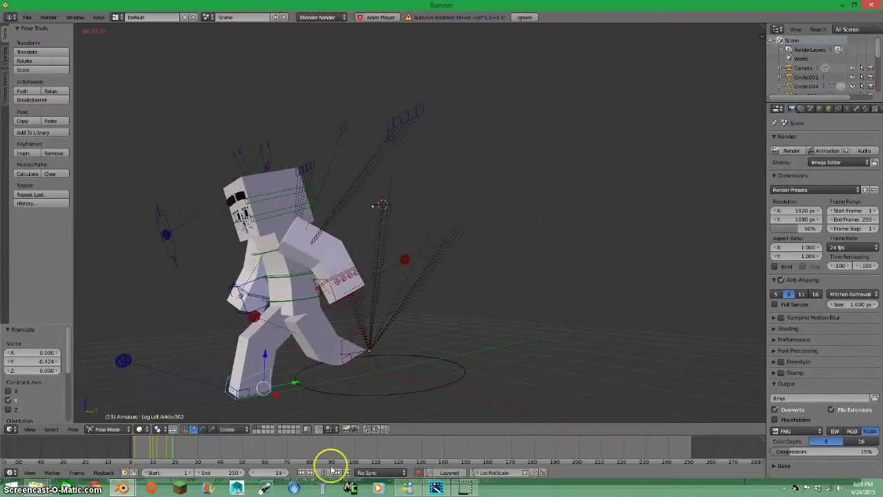
pyautogui.rightClick(332, 267)
pyautogui.click(136, 451)
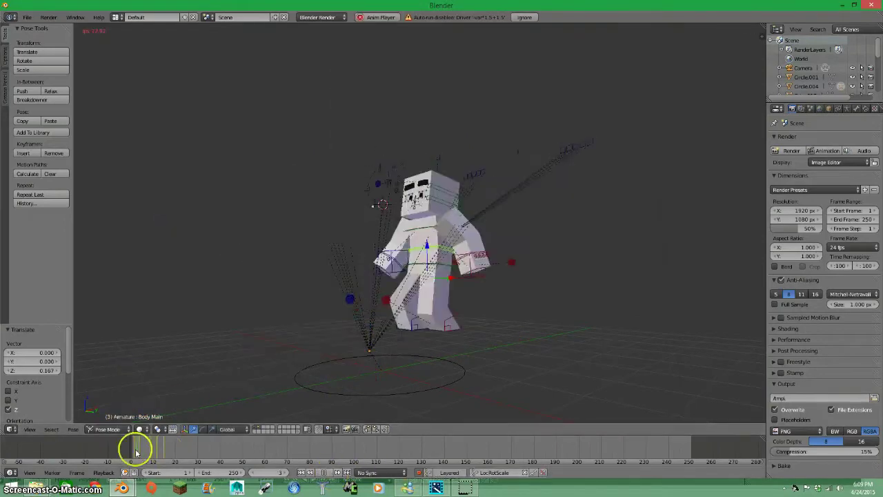
pyautogui.moveTo(276, 371); pyautogui.dragTo(339, 296, button='middle')
pyautogui.click(157, 452)
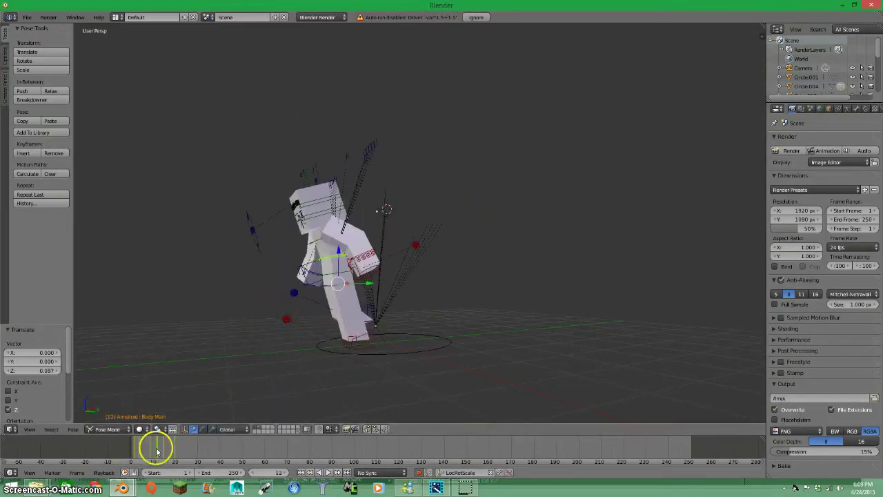
# Tilt the main body on X around frames 12 and 20.
pyautogui.press('r')
pyautogui.press('x')
pyautogui.click(310, 310)
pyautogui.click(163, 449)
pyautogui.press('r')
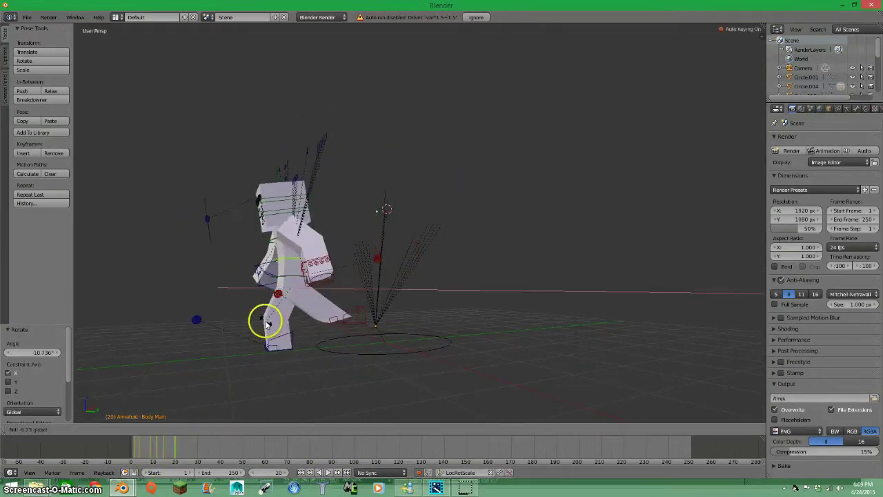
pyautogui.click(268, 325)
pyautogui.click(327, 472)
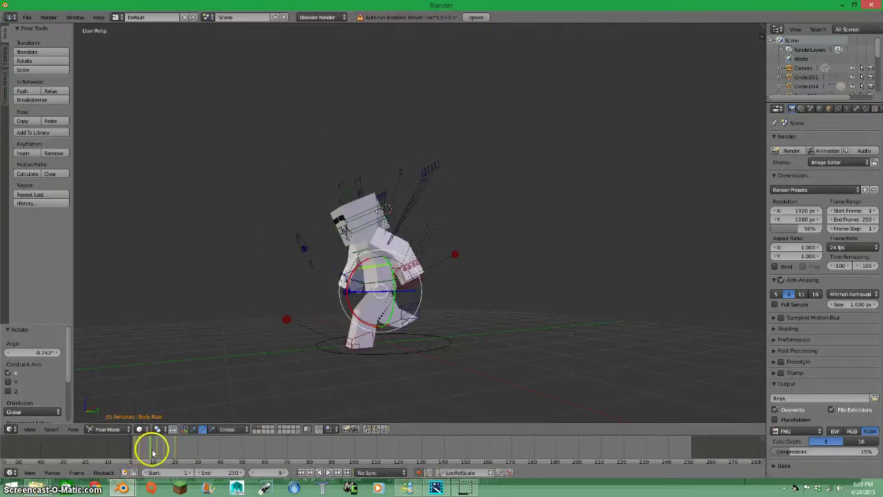
pyautogui.click(173, 449)
# Nudge the second left ankle control slightly at frame 21 after previewing.
pyautogui.rightClick(390, 323)
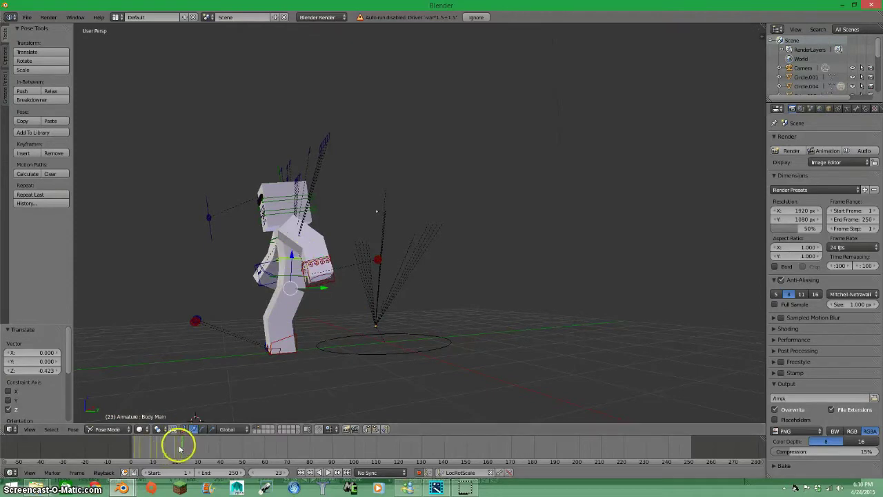
pyautogui.hotkey('alt', 'a')
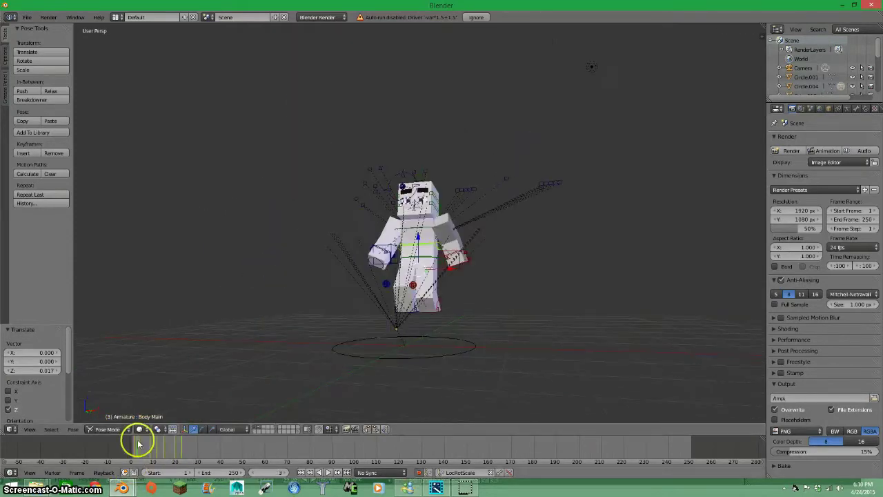
pyautogui.click(147, 456)
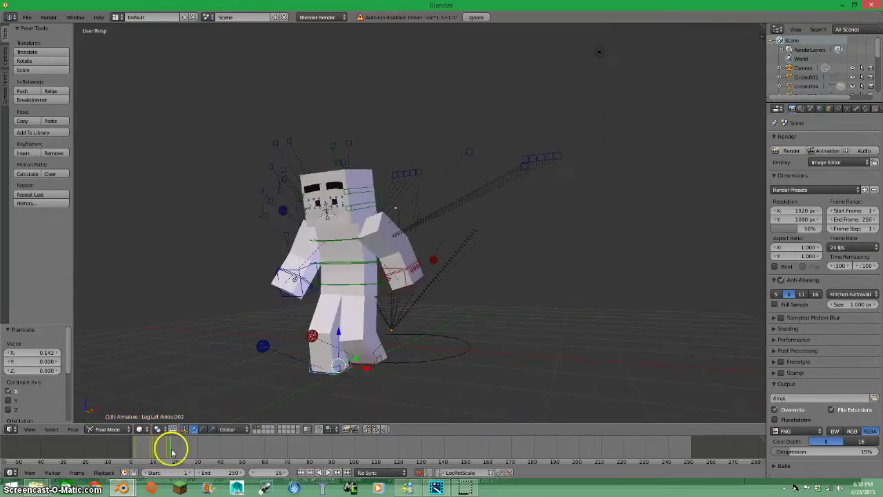
pyautogui.rightClick(356, 361)
pyautogui.click(187, 445)
pyautogui.hotkey('shift', 'Left')
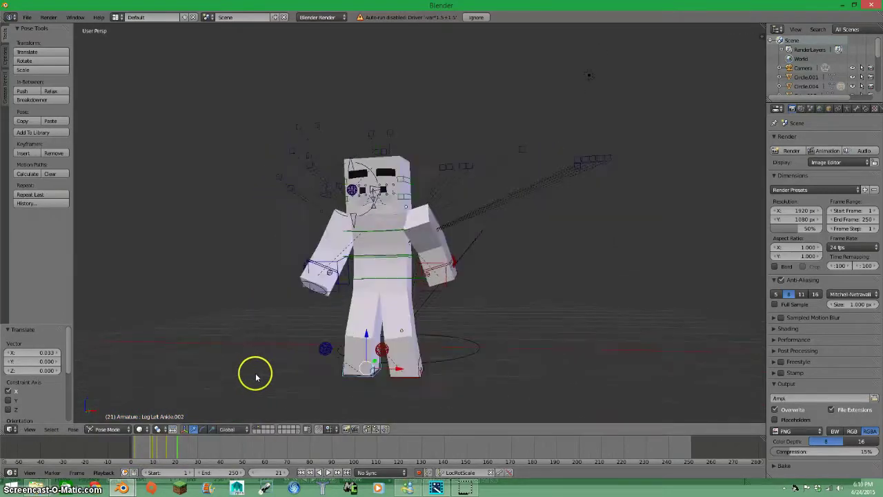
# Rotate the torso control at frame 8.
pyautogui.rightClick(331, 262)
pyautogui.click(166, 446)
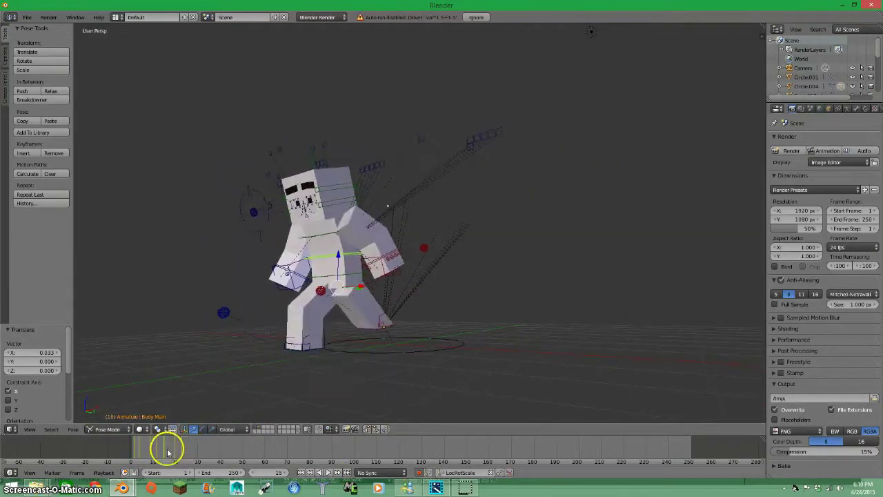
pyautogui.click(136, 445)
pyautogui.press('r')
pyautogui.click(351, 300)
pyautogui.click(154, 449)
pyautogui.moveTo(162, 466); pyautogui.dragTo(168, 448)
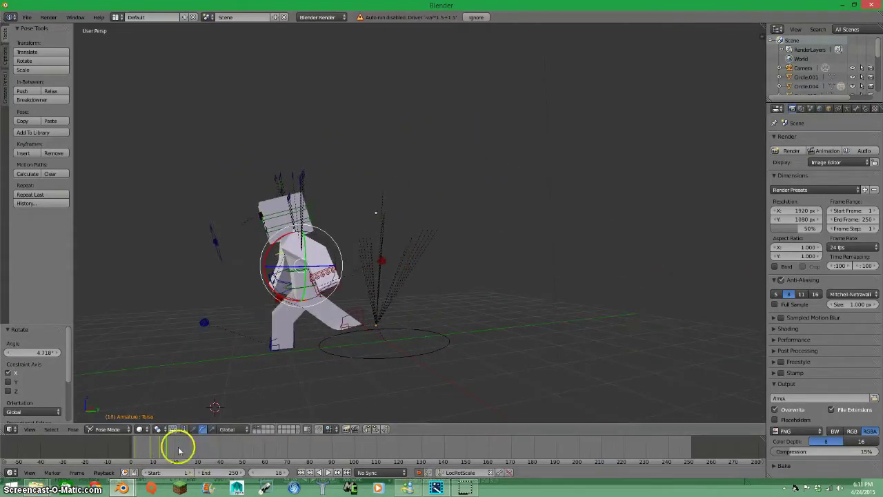
# Preview the run, then shift the left wrist control 0.214 along Y at frame 2.
pyautogui.moveTo(269, 298); pyautogui.dragTo(383, 377, button='middle')
pyautogui.hotkey('alt', 'a')
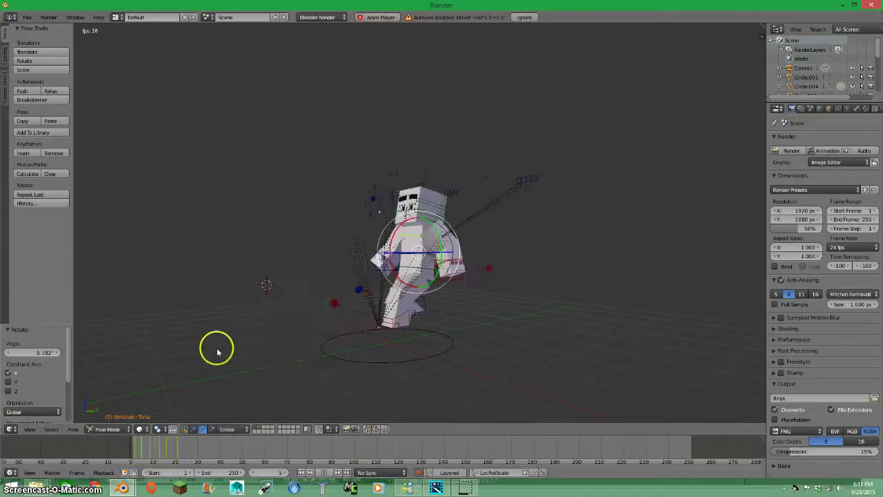
pyautogui.moveTo(207, 289); pyautogui.dragTo(244, 211, button='middle')
pyautogui.click(147, 442)
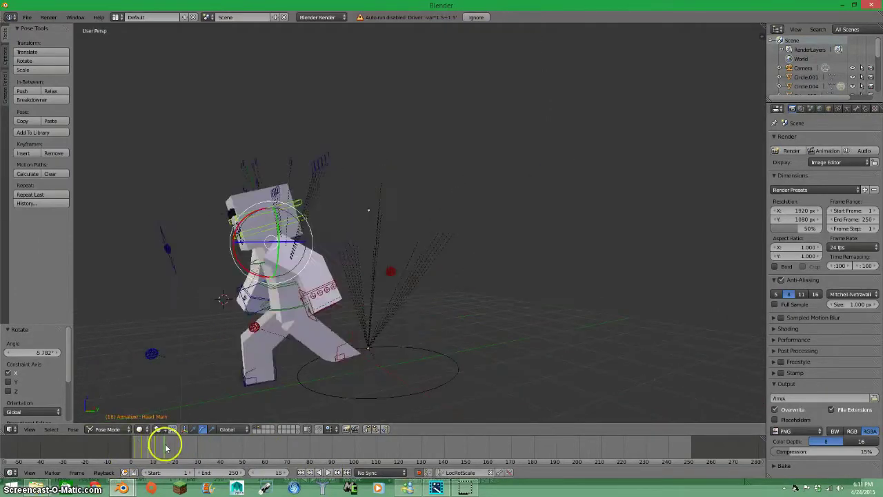
pyautogui.rightClick(238, 283)
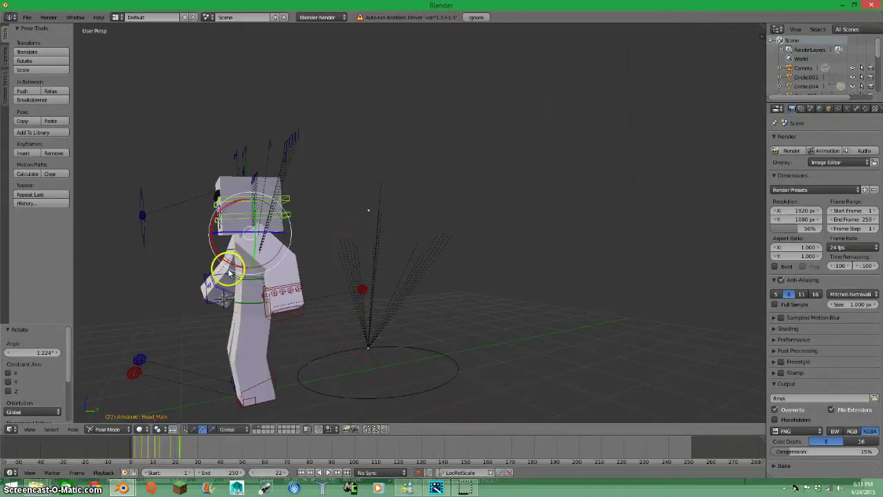
pyautogui.moveTo(227, 266); pyautogui.dragTo(246, 256, button='middle')
pyautogui.click(330, 472)
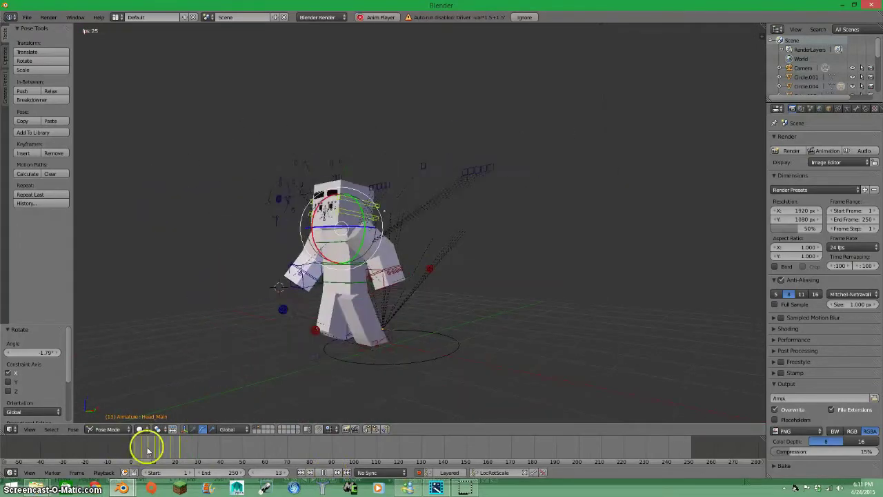
pyautogui.moveTo(154, 442)
pyautogui.mouseDown(button='middle')
pyautogui.moveTo(334, 284)
pyautogui.moveTo(496, 263)
pyautogui.mouseUp(button='middle')
pyautogui.moveTo(497, 262); pyautogui.dragTo(444, 254)
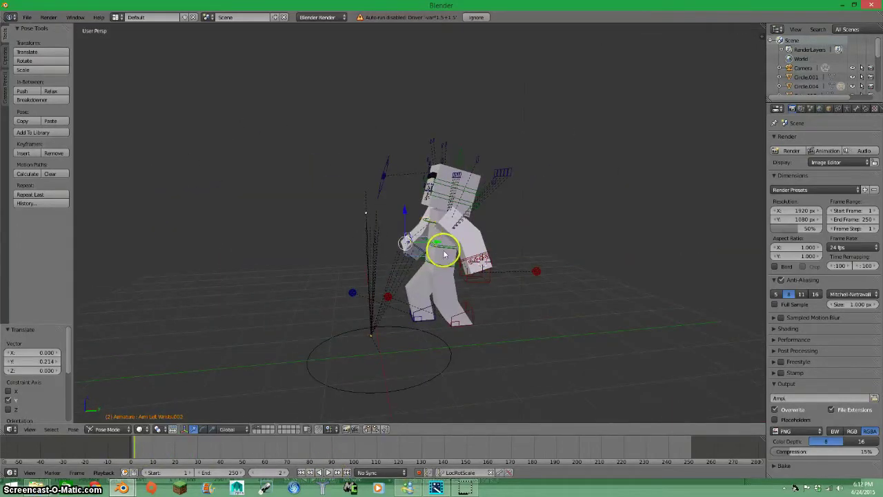
# Move the Arm Left IK bone forward at frame 13.
pyautogui.moveTo(398, 206); pyautogui.dragTo(513, 227, button='middle')
pyautogui.click(144, 449)
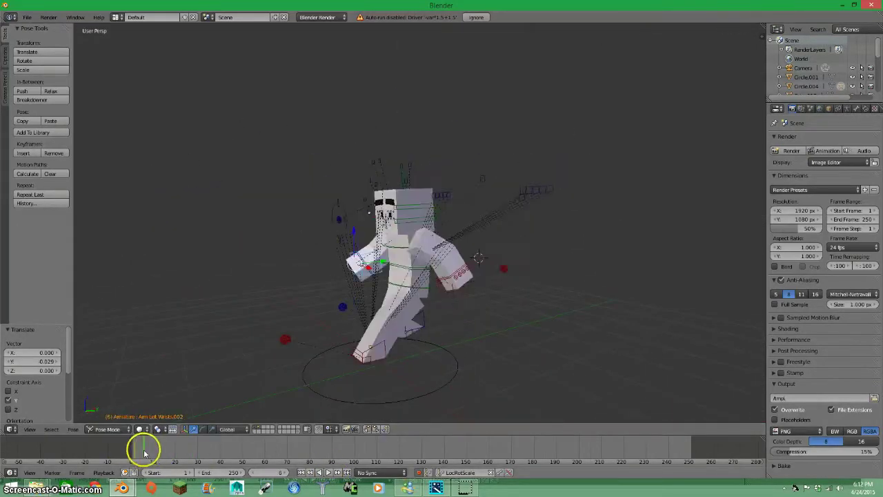
pyautogui.moveTo(437, 292)
pyautogui.mouseDown(button='middle')
pyautogui.moveTo(493, 311)
pyautogui.moveTo(442, 309)
pyautogui.mouseUp(button='middle')
pyautogui.rightClick(442, 308)
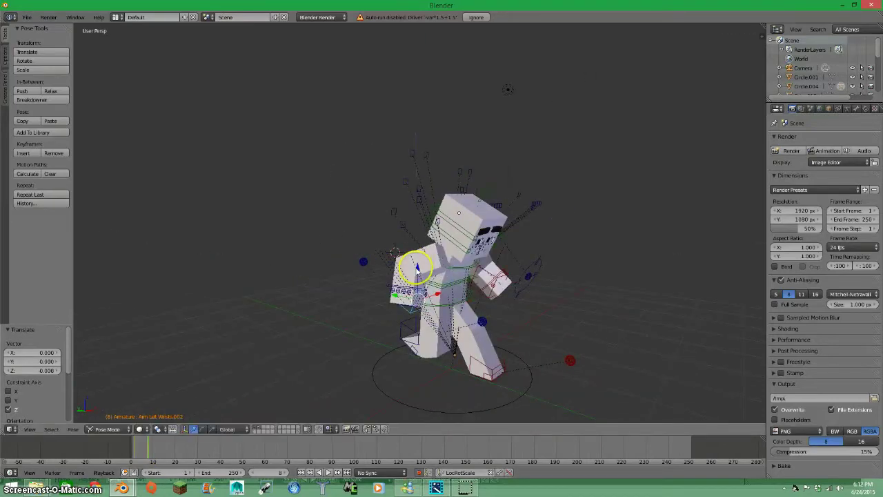
pyautogui.moveTo(417, 267); pyautogui.dragTo(418, 283, button='middle')
pyautogui.moveTo(142, 458); pyautogui.dragTo(147, 449)
pyautogui.rightClick(331, 266)
pyautogui.moveTo(331, 265)
pyautogui.mouseDown(button='middle')
pyautogui.moveTo(359, 304)
pyautogui.moveTo(434, 299)
pyautogui.mouseUp(button='middle')
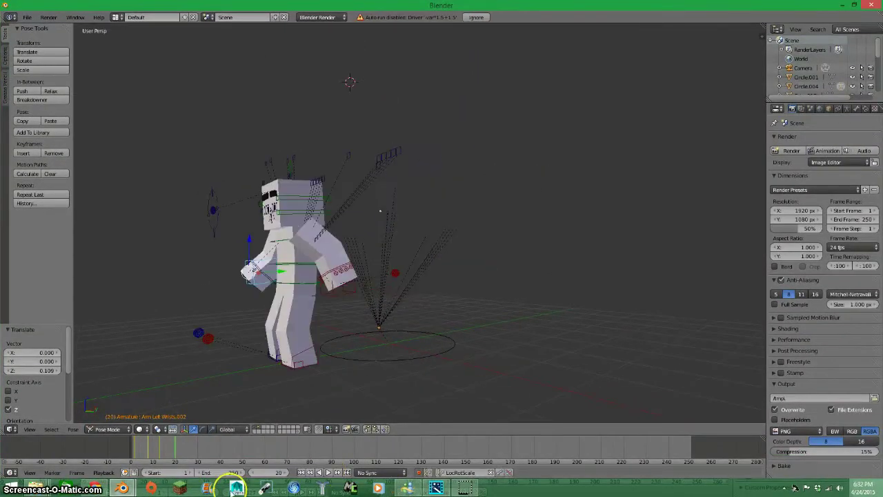
# Shift the left arm along Y at frame 17 and play the swing back.
pyautogui.moveTo(162, 453); pyautogui.dragTo(175, 459)
pyautogui.press('g')
pyautogui.moveTo(316, 266)
pyautogui.mouseDown(button='middle')
pyautogui.moveTo(516, 258)
pyautogui.moveTo(368, 307)
pyautogui.mouseUp(button='middle')
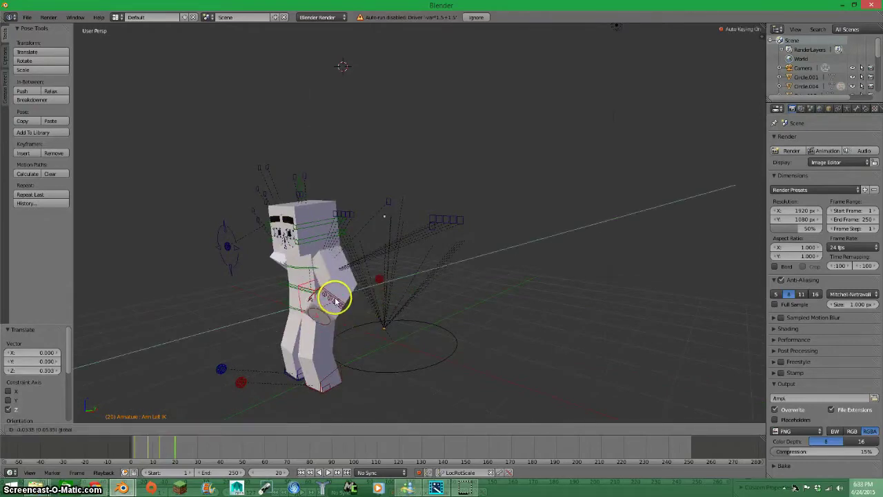
pyautogui.press('y')
pyautogui.click(174, 448)
pyautogui.moveTo(388, 311)
pyautogui.mouseDown(button='middle')
pyautogui.moveTo(489, 292)
pyautogui.moveTo(143, 449)
pyautogui.mouseUp(button='middle')
pyautogui.hotkey('alt', 'a')
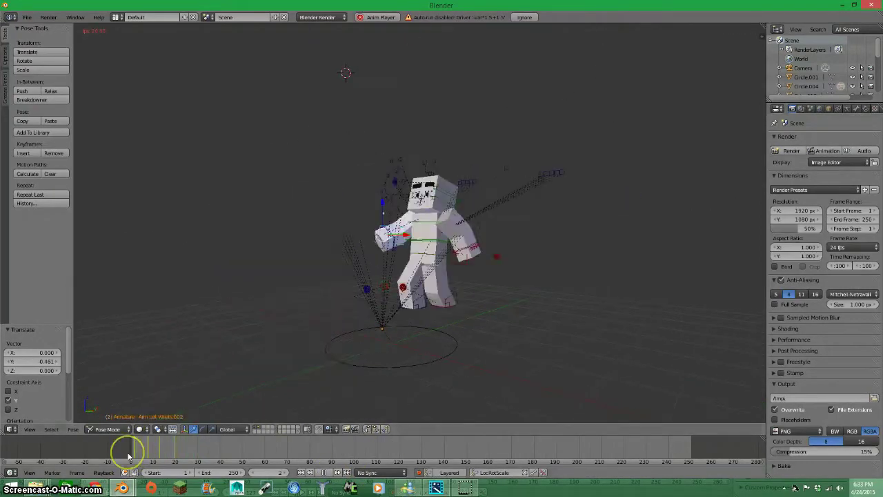
pyautogui.click(135, 447)
pyautogui.click(329, 473)
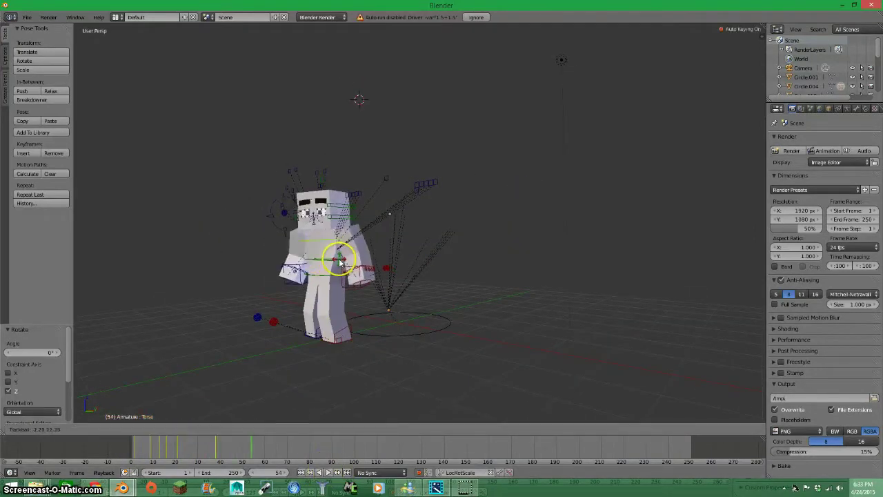
# Tilt the torso bone and preview the motion.
pyautogui.moveTo(340, 262); pyautogui.dragTo(271, 218)
pyautogui.click(225, 200)
pyautogui.click(331, 472)
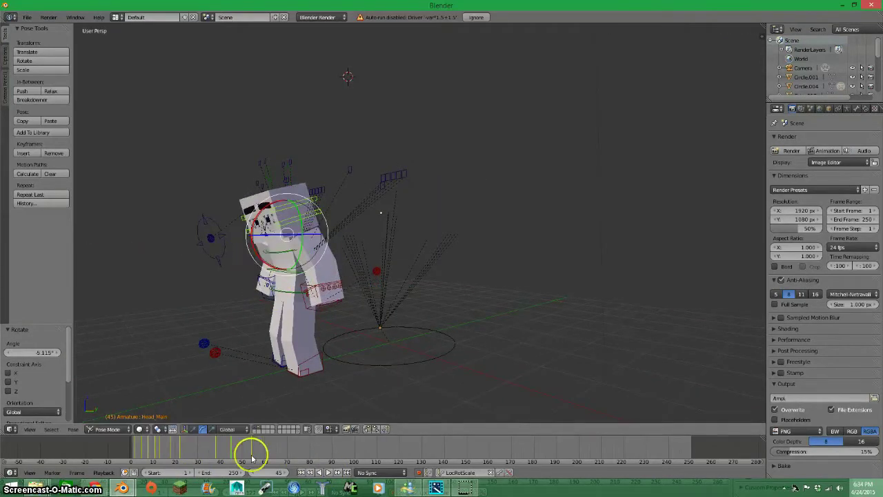
pyautogui.click(329, 472)
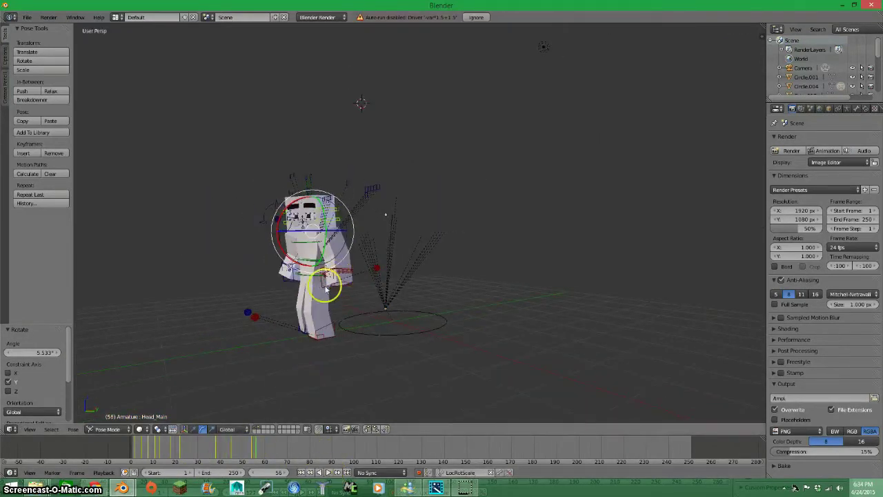
# Delete the unwanted left-arm keyframes at frame 49 with Pose > Animation > Delete Keyframes.
pyautogui.click(238, 445)
pyautogui.press('g')
pyautogui.press('x')
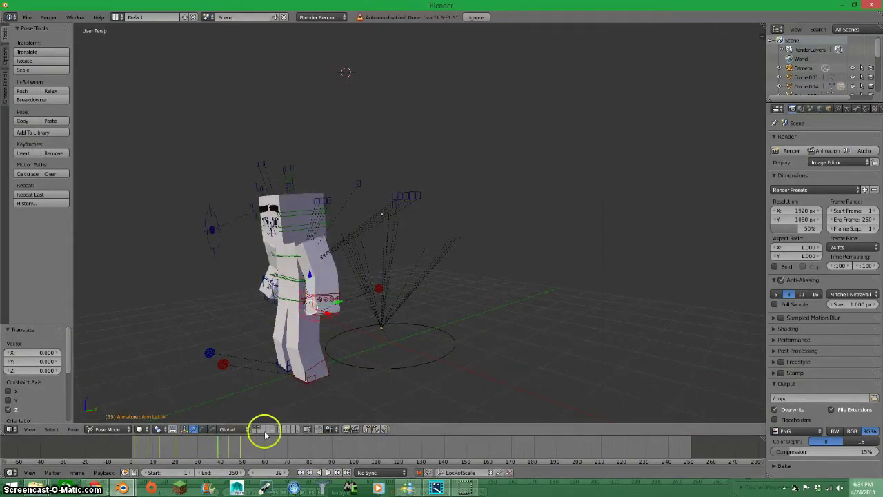
pyautogui.click(72, 429)
pyautogui.click(192, 357)
pyautogui.click(329, 471)
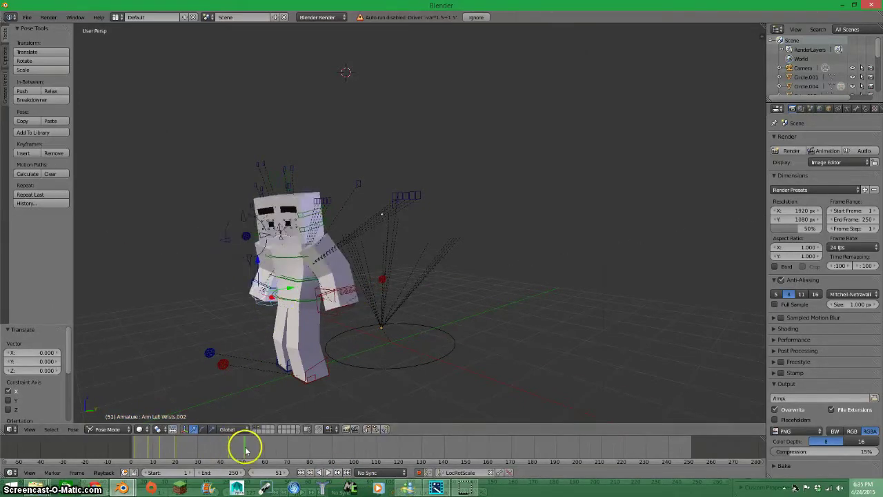
pyautogui.keyDown('alt'); pyautogui.scroll(10, 291, 288); pyautogui.keyUp('alt')
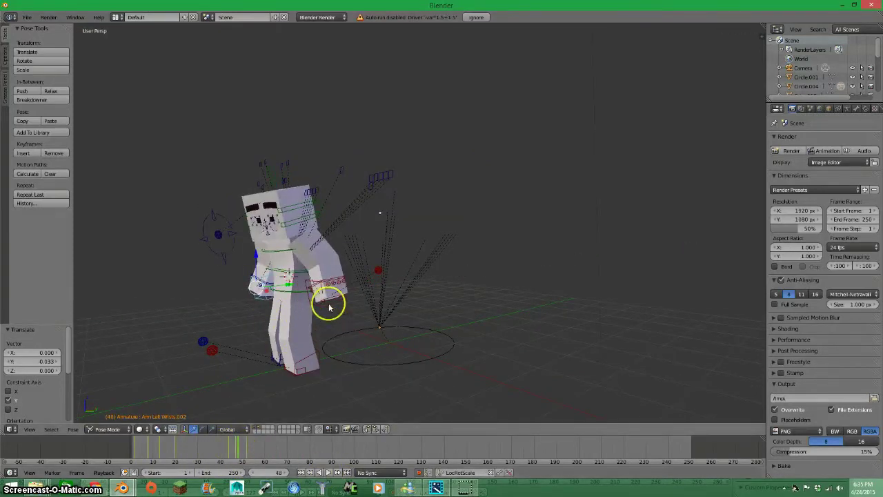
pyautogui.click(72, 430)
pyautogui.click(73, 429)
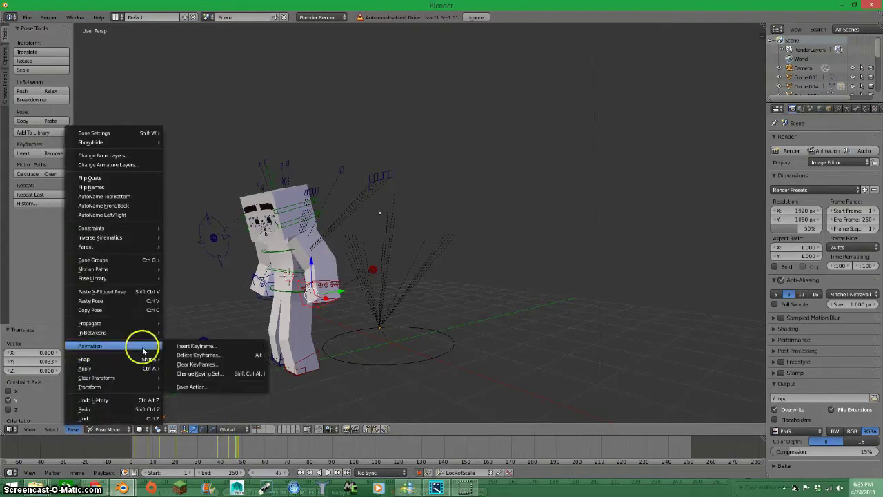
pyautogui.click(207, 351)
# Reposition the left arm IK along Y around frames 48–52.
pyautogui.press('g')
pyautogui.press('y')
pyautogui.click(405, 292)
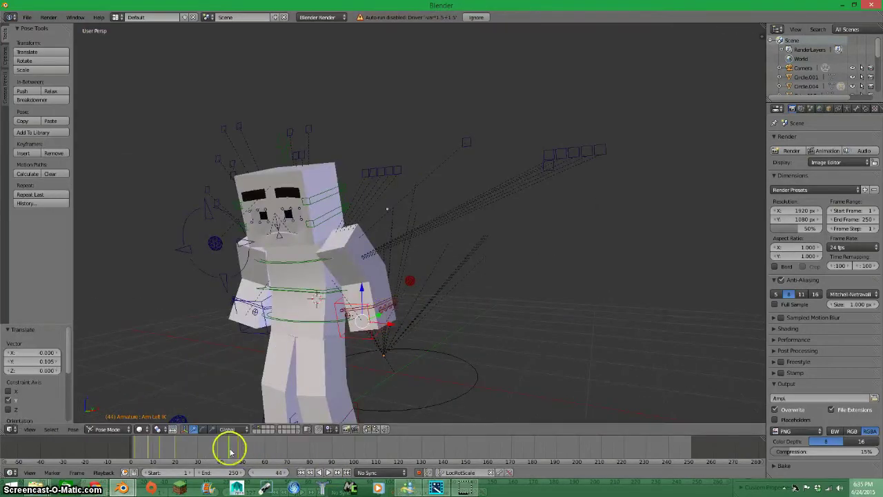
pyautogui.click(243, 449)
pyautogui.scroll(5, 286, 359)
pyautogui.moveTo(223, 443)
pyautogui.mouseDown()
pyautogui.moveTo(252, 450)
pyautogui.moveTo(244, 441)
pyautogui.mouseUp()
pyautogui.scroll(3, 182, 315)
pyautogui.press('g')
# Move the mouth joint sideways and up at frame 53.
pyautogui.moveTo(290, 400); pyautogui.dragTo(374, 345, button='middle')
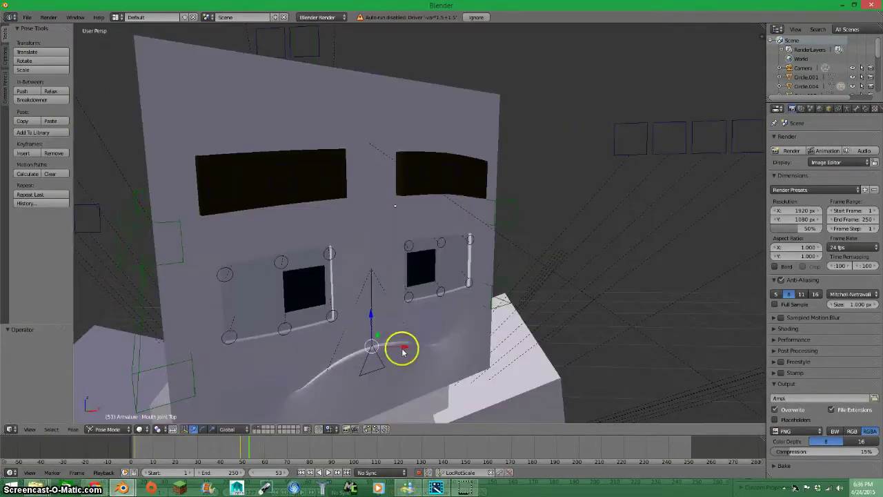
pyautogui.moveTo(404, 352); pyautogui.dragTo(407, 352)
pyautogui.moveTo(407, 351); pyautogui.dragTo(298, 345, button='middle')
pyautogui.click(264, 320)
pyautogui.moveTo(265, 319); pyautogui.dragTo(381, 327, button='middle')
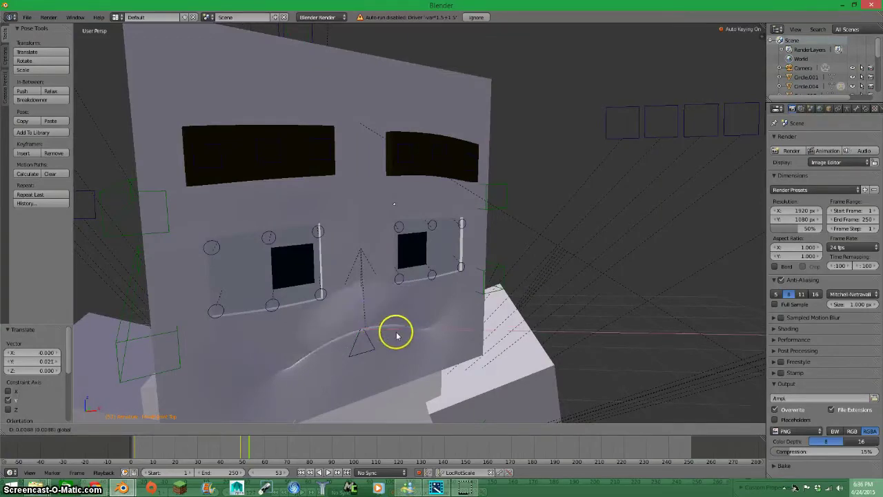
pyautogui.click(397, 336)
pyautogui.scroll(-3, 305, 272)
# Preview the face in rendered shading, then return to solid shading.
pyautogui.click(820, 109)
pyautogui.hotkey('shift', 'z')
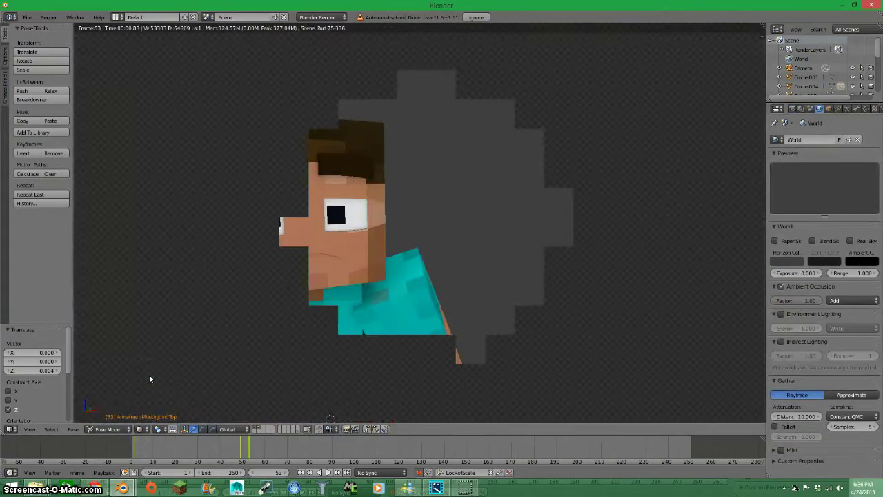
pyautogui.hotkey('shift', 'z')
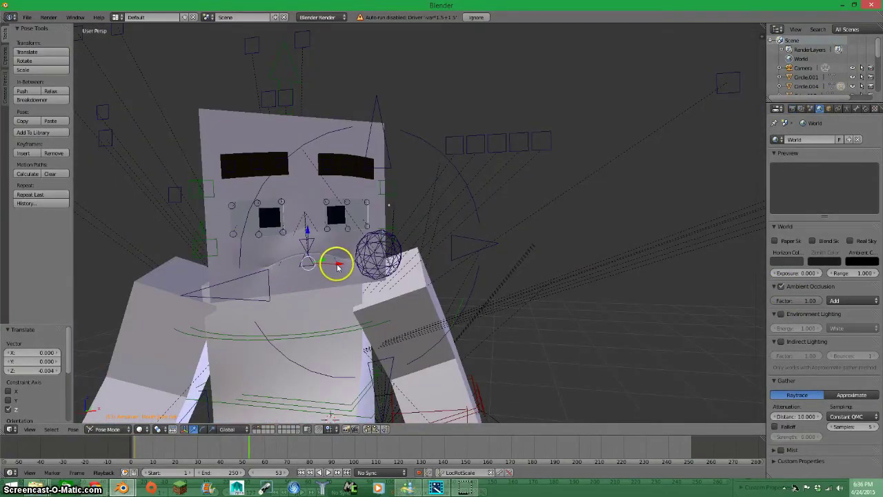
pyautogui.scroll(3, 286, 291)
pyautogui.moveTo(286, 292); pyautogui.dragTo(366, 365, button='middle')
pyautogui.scroll(3, 445, 332)
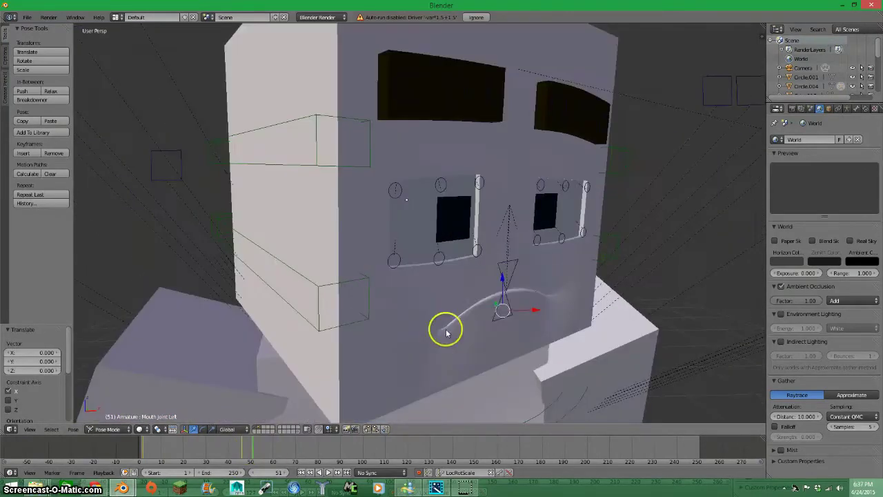
# Reposition the left mouth joint to reshape Steve's mouth curve.
pyautogui.click(255, 450)
pyautogui.moveTo(414, 290); pyautogui.dragTo(552, 302, button='middle')
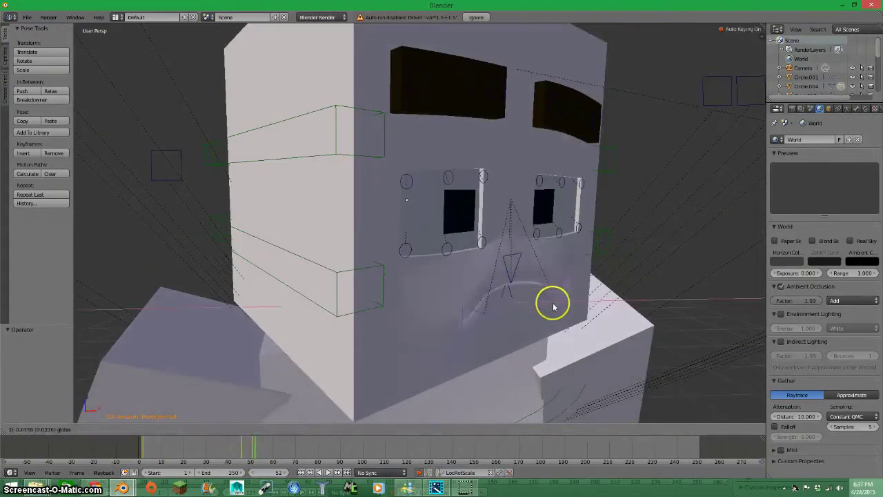
pyautogui.scroll(3, 319, 354)
pyautogui.press('g')
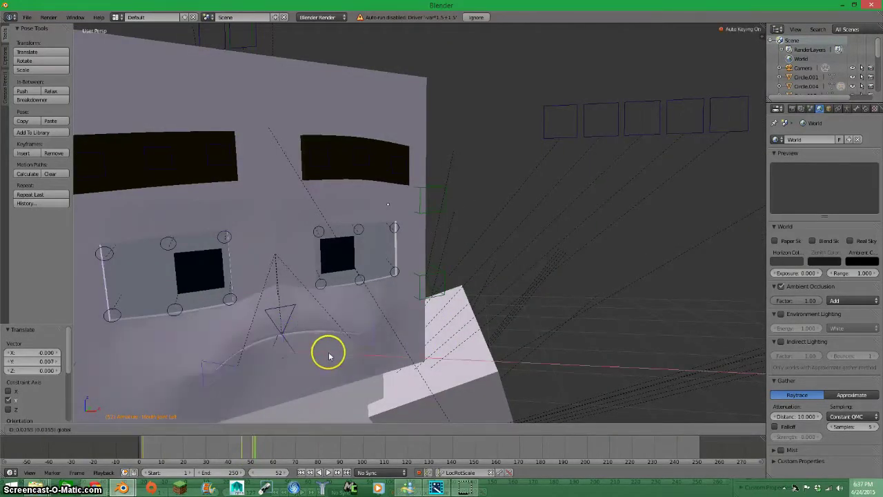
pyautogui.moveTo(295, 332)
pyautogui.mouseDown(button='middle')
pyautogui.moveTo(285, 309)
pyautogui.moveTo(329, 287)
pyautogui.moveTo(228, 414)
pyautogui.mouseUp(button='middle')
pyautogui.click(241, 454)
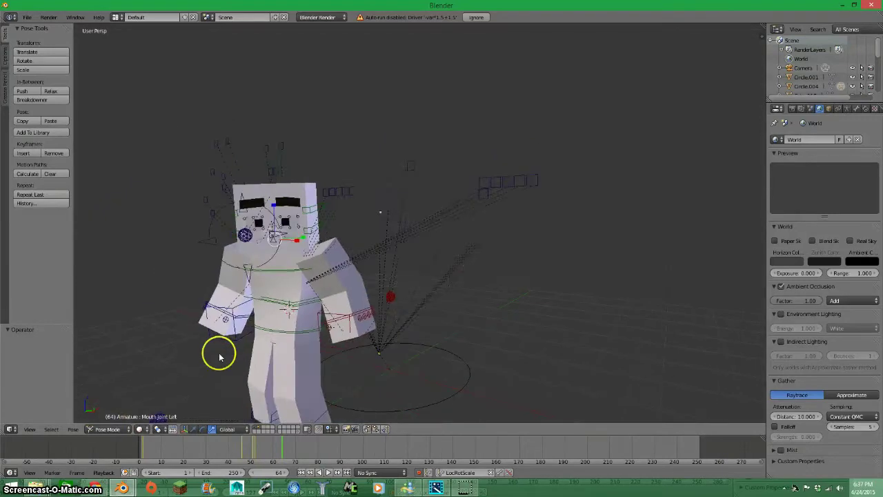
# Play back the run cycle, then copy the Steve rig in Object Mode.
pyautogui.hotkey('alt', 'a')
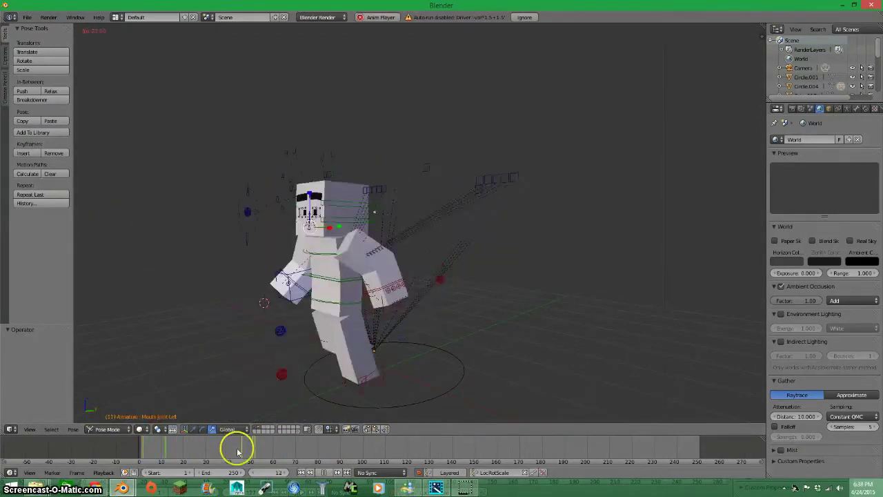
pyautogui.hotkey('alt', 'a')
pyautogui.hotkey('ctrl', 'Tab')
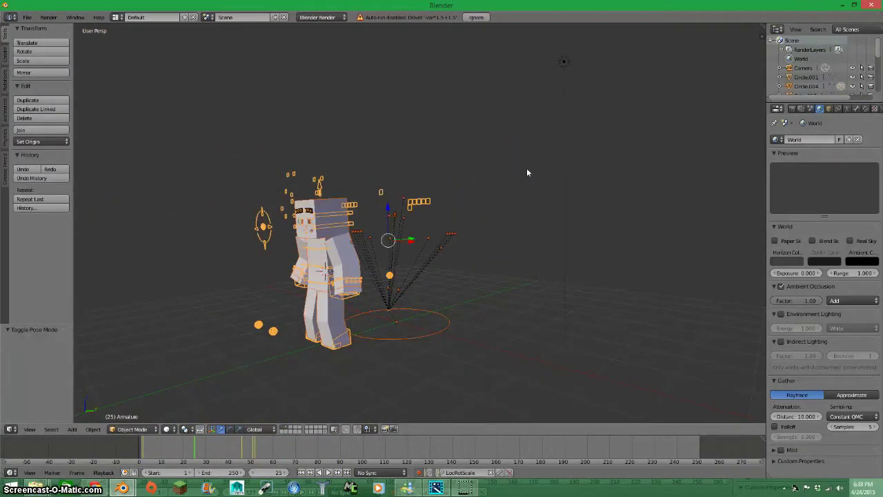
pyautogui.click(197, 233)
pyautogui.hotkey('ctrl', 'v')
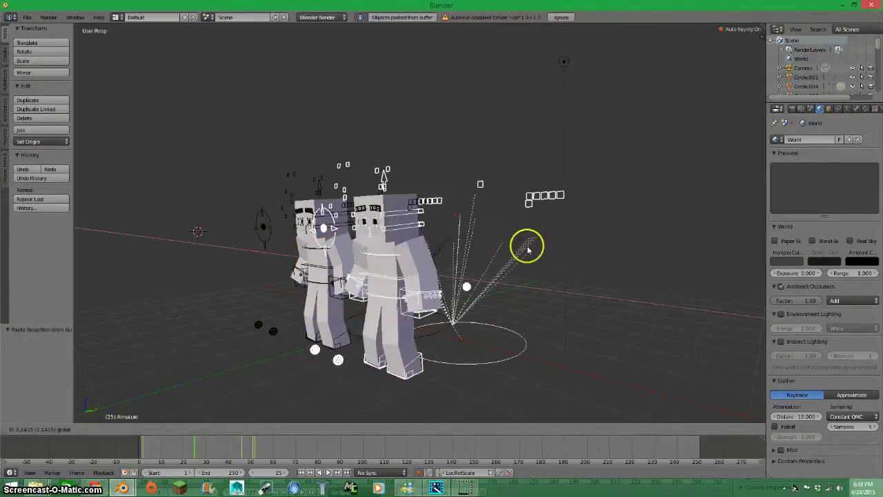
pyautogui.press('g')
pyautogui.press('x')
# Open forestww.blend and view it through the scene camera in Solid shading.
pyautogui.click(26, 17)
pyautogui.click(159, 58)
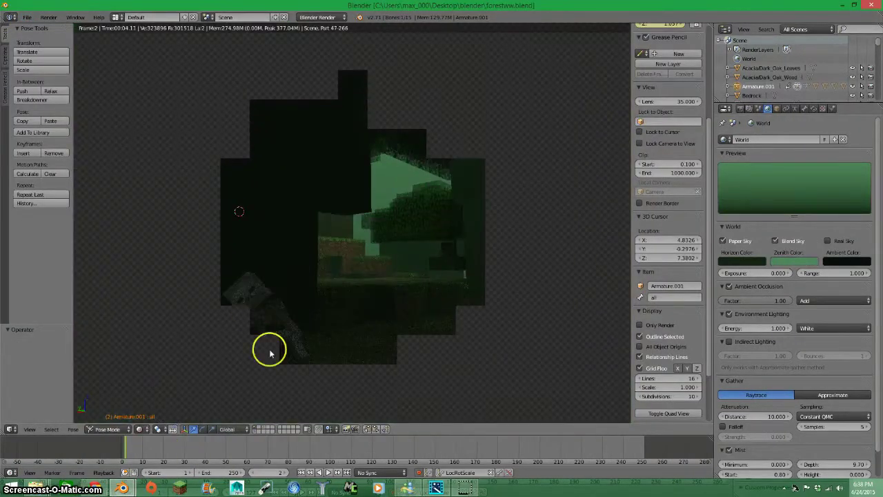
pyautogui.click(139, 429)
pyautogui.click(149, 400)
pyautogui.click(30, 429)
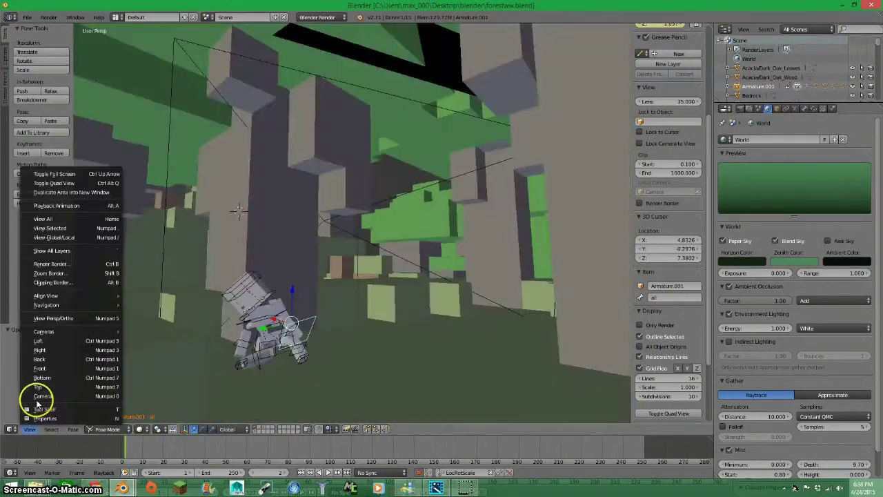
pyautogui.click(35, 404)
# Switch to Object Mode and paste the Steve rig into the forest scene.
pyautogui.click(107, 429)
pyautogui.click(108, 420)
pyautogui.hotkey('ctrl', 'v')
# Scale the pasted Steve rig down to fit the forest.
pyautogui.moveTo(276, 300)
pyautogui.mouseDown(button='middle')
pyautogui.moveTo(332, 364)
pyautogui.moveTo(459, 232)
pyautogui.moveTo(288, 292)
pyautogui.moveTo(350, 150)
pyautogui.mouseUp(button='middle')
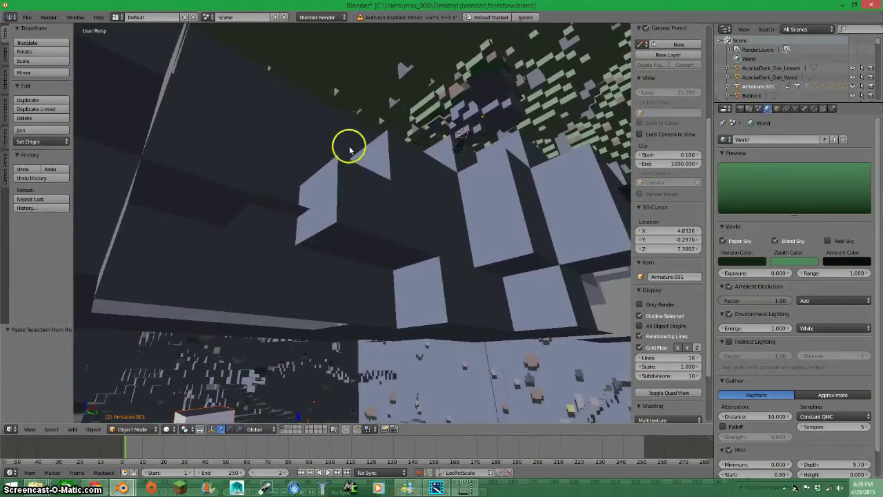
pyautogui.moveTo(270, 254)
pyautogui.mouseDown(button='middle')
pyautogui.moveTo(347, 373)
pyautogui.moveTo(491, 278)
pyautogui.moveTo(365, 369)
pyautogui.moveTo(411, 326)
pyautogui.moveTo(369, 335)
pyautogui.mouseUp(button='middle')
pyautogui.press('s')
pyautogui.hotkey('ctrl', 'z')
pyautogui.press('s')
pyautogui.click(262, 369)
# Move the rig along X and Z so it stands on the ground in front of the camera.
pyautogui.moveTo(248, 357)
pyautogui.mouseDown(button='middle')
pyautogui.moveTo(334, 170)
pyautogui.moveTo(409, 267)
pyautogui.moveTo(347, 256)
pyautogui.moveTo(44, 392)
pyautogui.mouseUp(button='middle')
pyautogui.click(8, 391)
pyautogui.press('KP_0')
pyautogui.scroll(5, 414, 144)
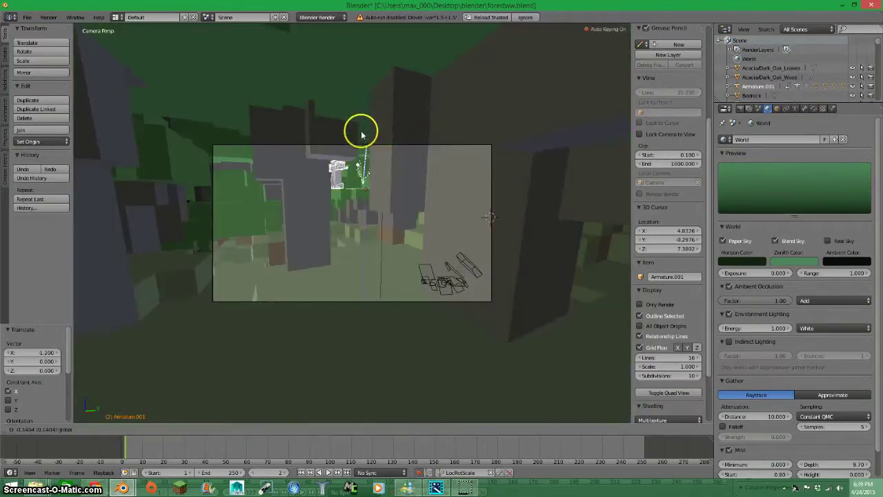
pyautogui.press('g')
pyautogui.press('z')
pyautogui.click(384, 235)
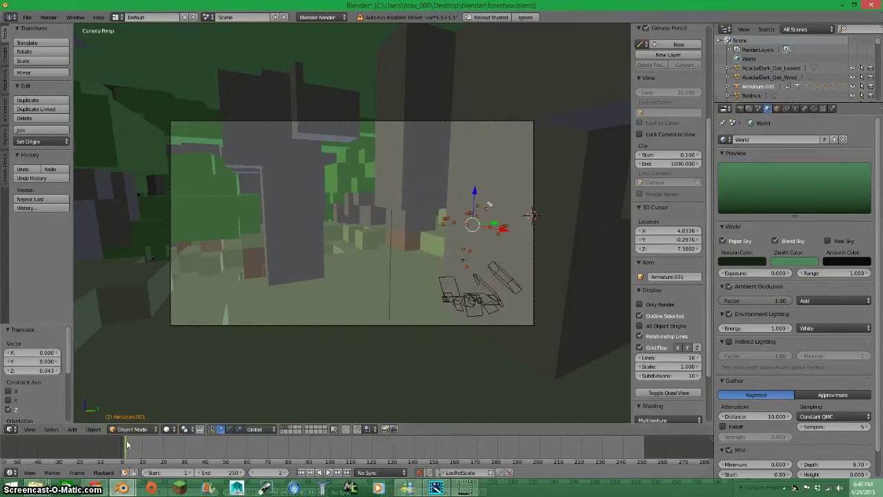
pyautogui.moveTo(430, 253); pyautogui.dragTo(486, 243, button='middle')
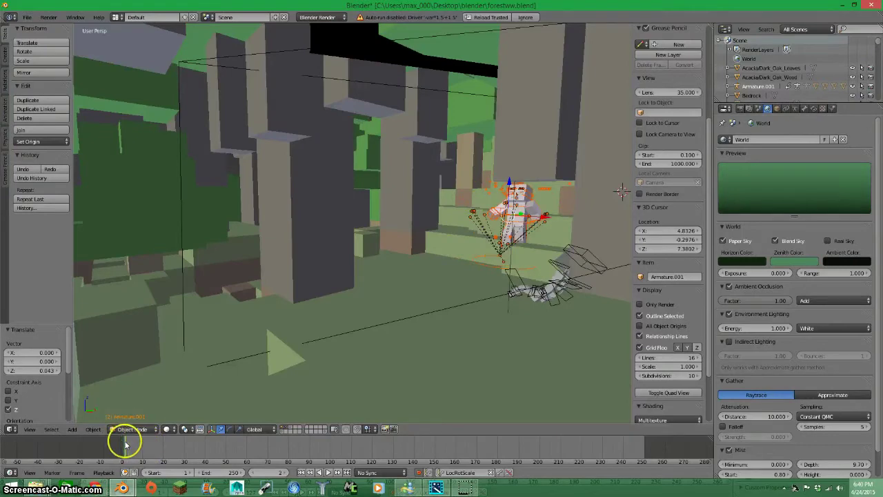
pyautogui.moveTo(310, 338); pyautogui.dragTo(494, 230, button='middle')
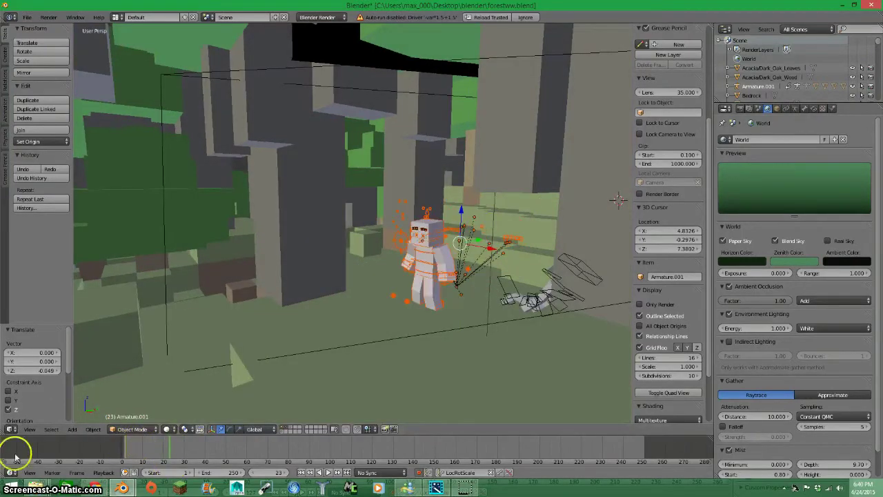
# Play the animation in camera view and render a test image of the forest.
pyautogui.press('KP_0')
pyautogui.click(328, 472)
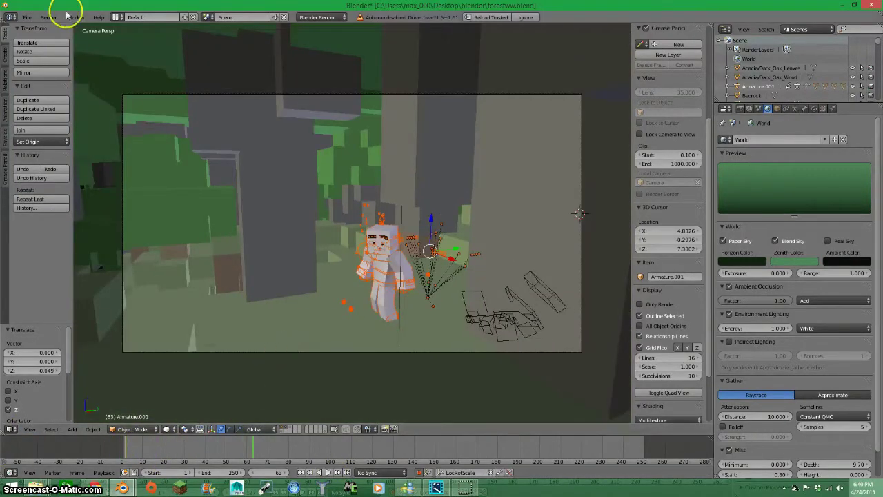
pyautogui.click(48, 17)
pyautogui.click(62, 28)
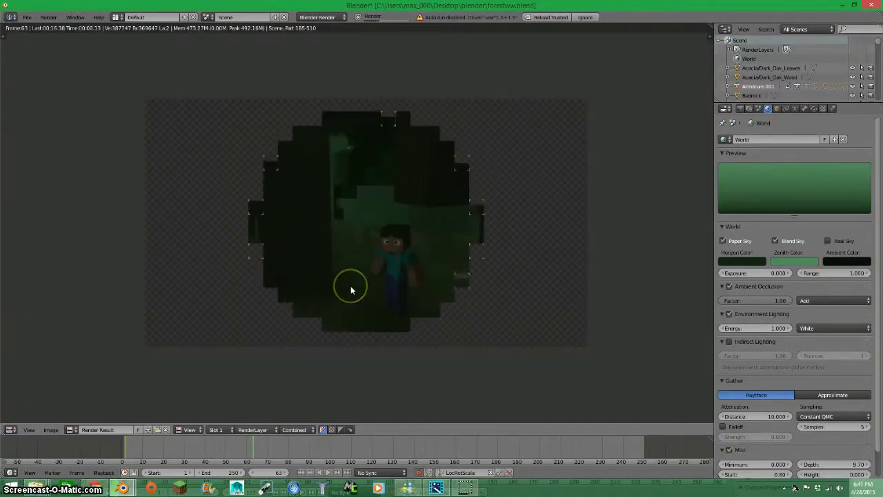
pyautogui.click(741, 108)
pyautogui.press('F12')
# Re-render with Full Sample anti-aliasing switched on, then off again.
pyautogui.click(724, 304)
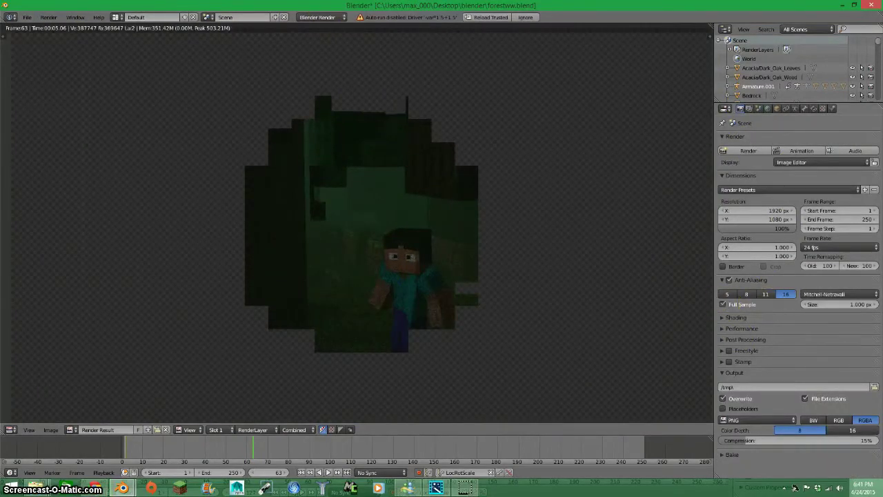
pyautogui.press('F12')
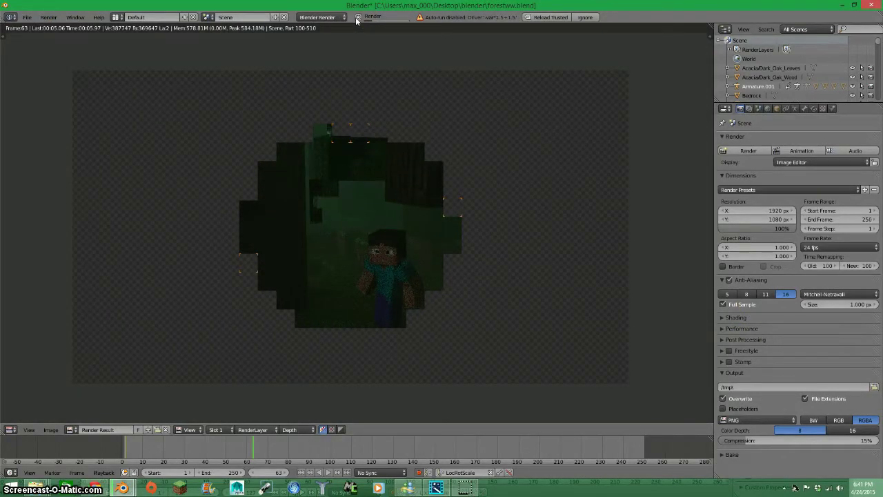
pyautogui.click(357, 19)
pyautogui.click(724, 304)
pyautogui.scroll(3, 489, 320)
pyautogui.scroll(-5, 421, 225)
pyautogui.click(48, 16)
pyautogui.click(63, 28)
# Leave the render, return to the camera view and select the Point lamp.
pyautogui.click(768, 109)
pyautogui.scroll(2, 68, 313)
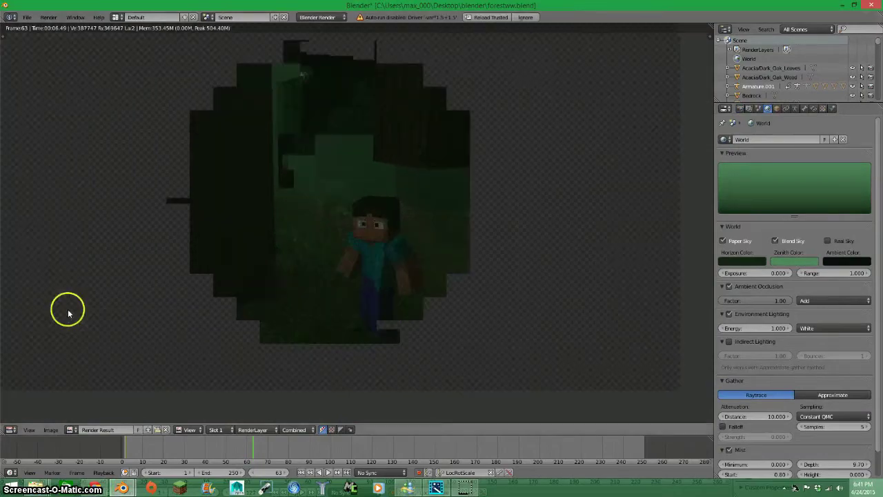
pyautogui.press('Escape')
pyautogui.moveTo(9, 414); pyautogui.dragTo(230, 311, button='middle')
pyautogui.scroll(-5, 231, 311)
pyautogui.moveTo(292, 315)
pyautogui.mouseDown(button='middle')
pyautogui.moveTo(336, 247)
pyautogui.moveTo(357, 243)
pyautogui.mouseUp(button='middle')
pyautogui.press('KP_0')
pyautogui.click(795, 108)
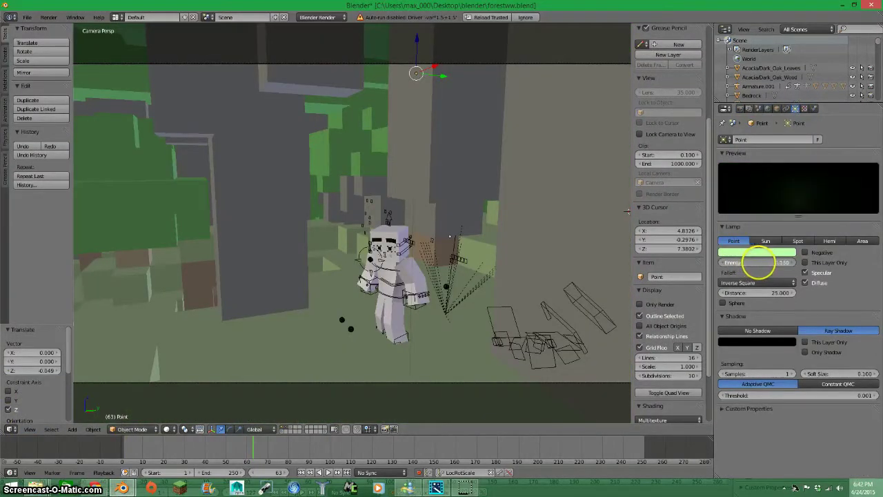
# Render the frame and switch the area back to the 3D view.
pyautogui.click(759, 108)
pyautogui.click(49, 17)
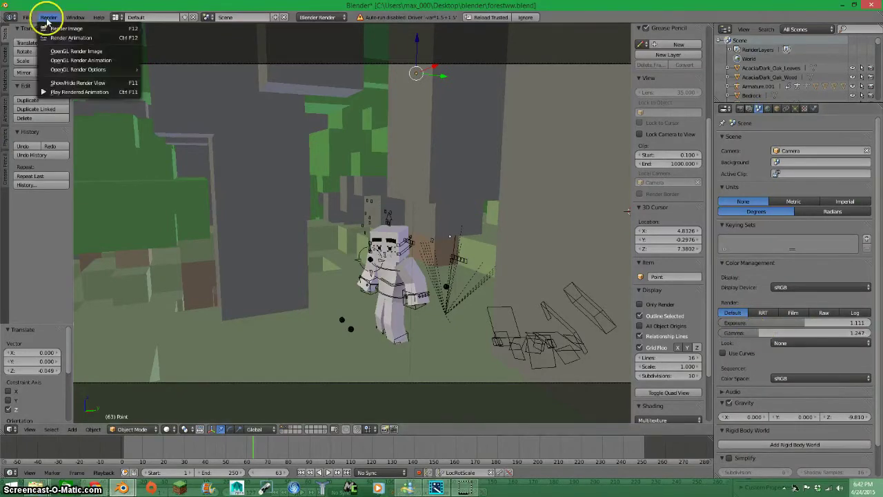
pyautogui.click(62, 28)
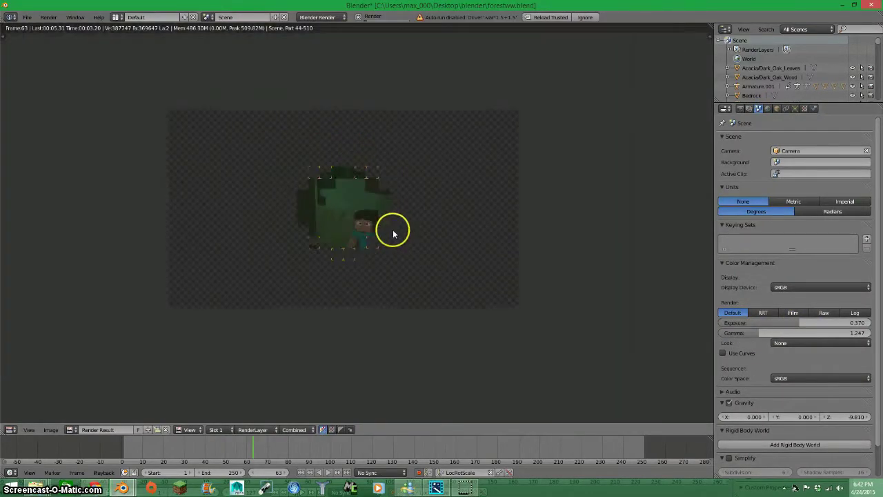
pyautogui.scroll(6, 390, 230)
pyautogui.scroll(-3, 410, 270)
pyautogui.scroll(-2, 366, 283)
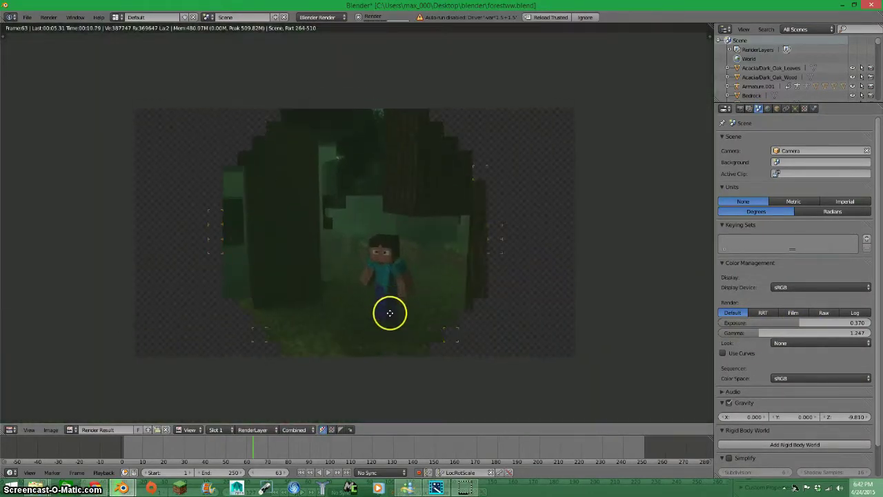
pyautogui.click(11, 429)
pyautogui.click(27, 419)
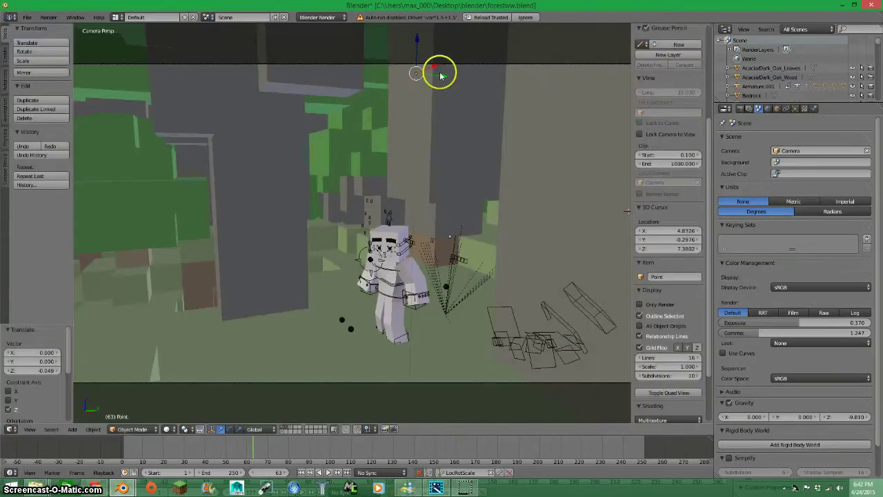
# Dim the Point lamp to 0.010 energy and render the shot.
pyautogui.press('F12')
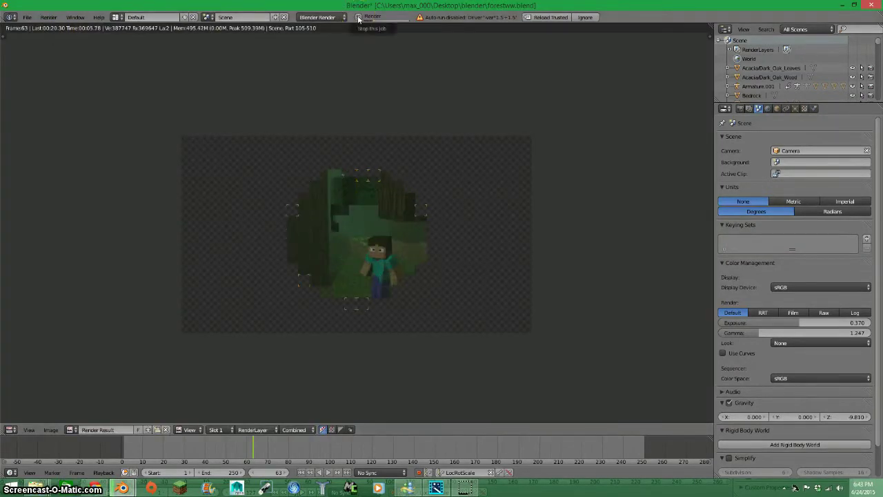
pyautogui.click(794, 108)
pyautogui.click(49, 17)
pyautogui.click(63, 27)
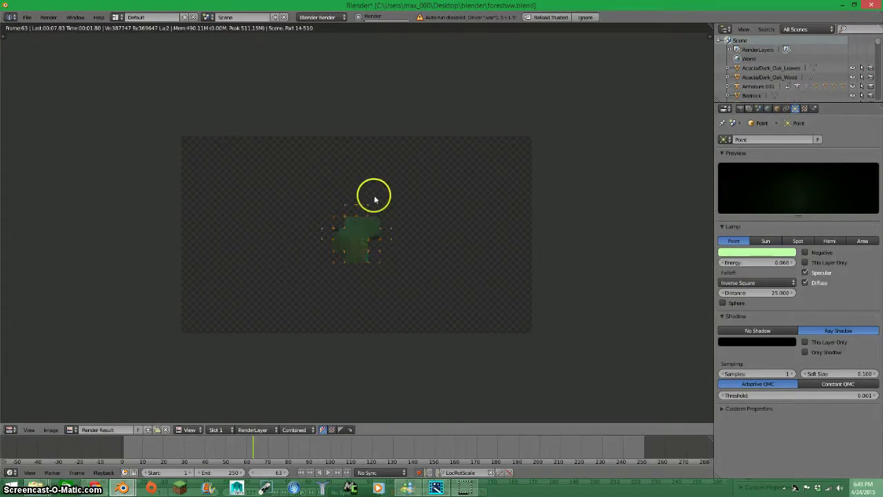
pyautogui.press('F12')
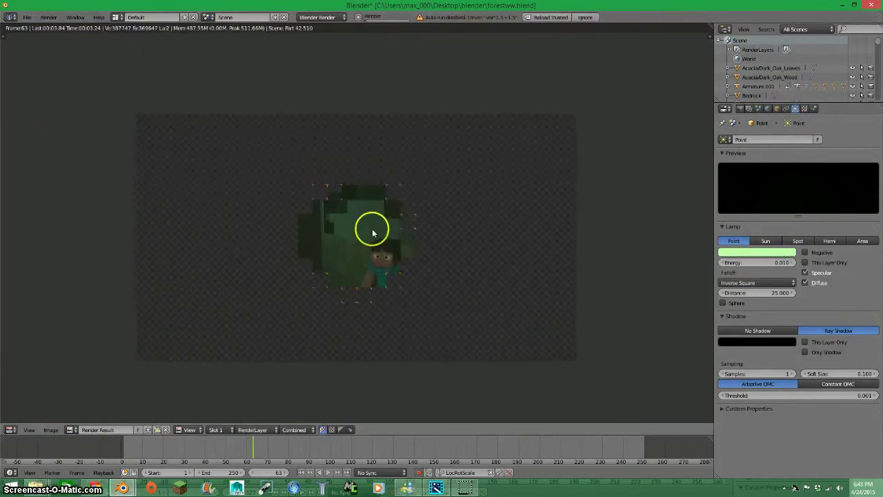
# Review the dimmed render, then return to the scene and render it once more.
pyautogui.scroll(8, 347, 307)
pyautogui.scroll(5, 316, 207)
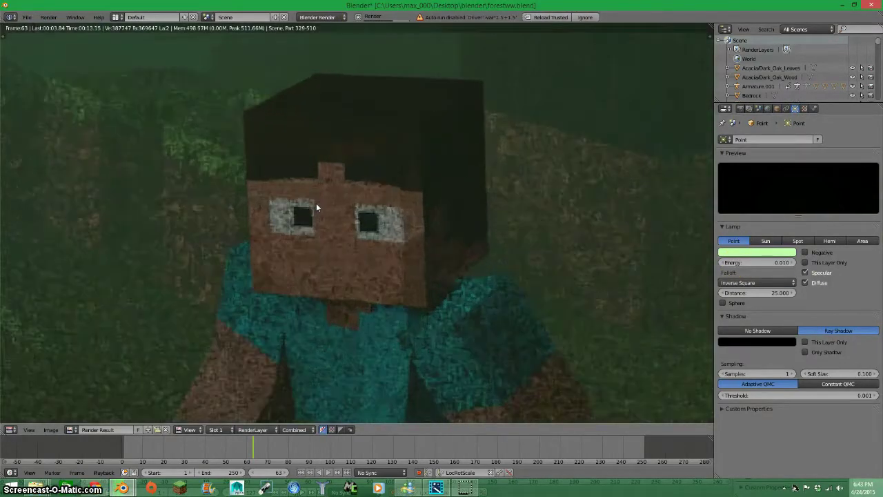
pyautogui.scroll(5, 316, 207)
pyautogui.scroll(-12, 442, 221)
pyautogui.scroll(-3, 289, 268)
pyautogui.scroll(-2, 394, 296)
pyautogui.press('Escape')
pyautogui.press('F12')
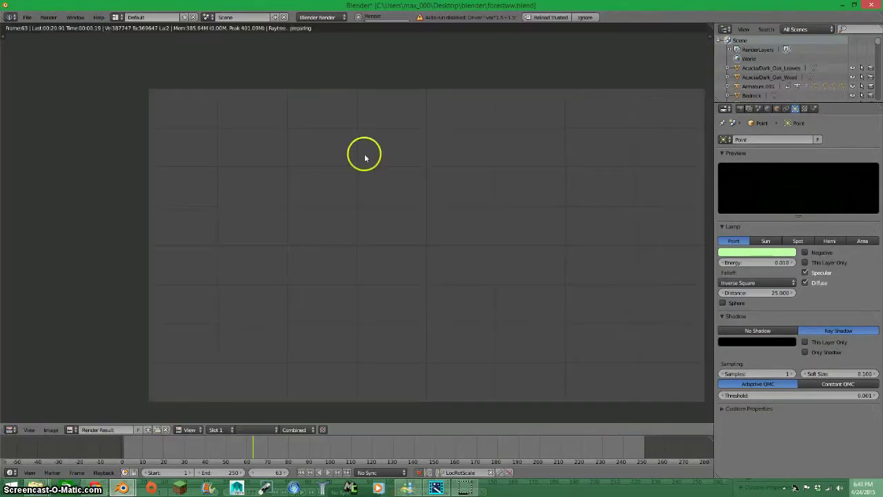
# Set colour management exposure to 0.988 and gamma to 1.586.
pyautogui.click(758, 108)
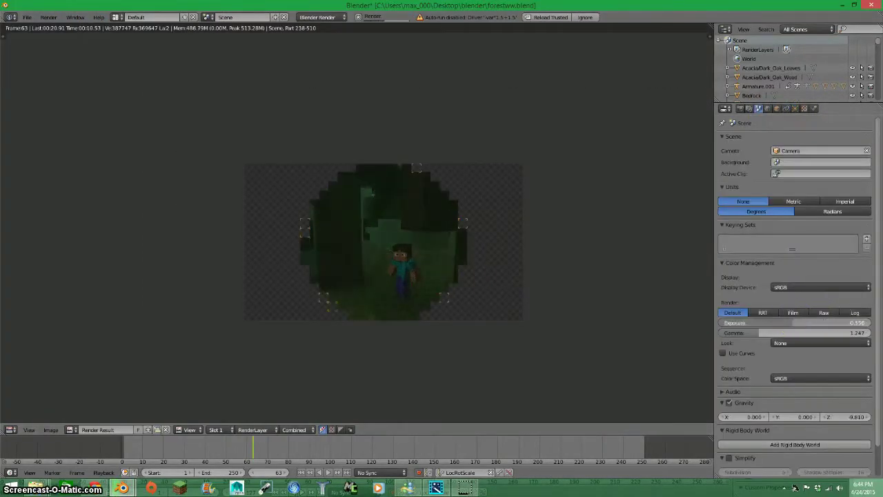
pyautogui.scroll(2, 475, 338)
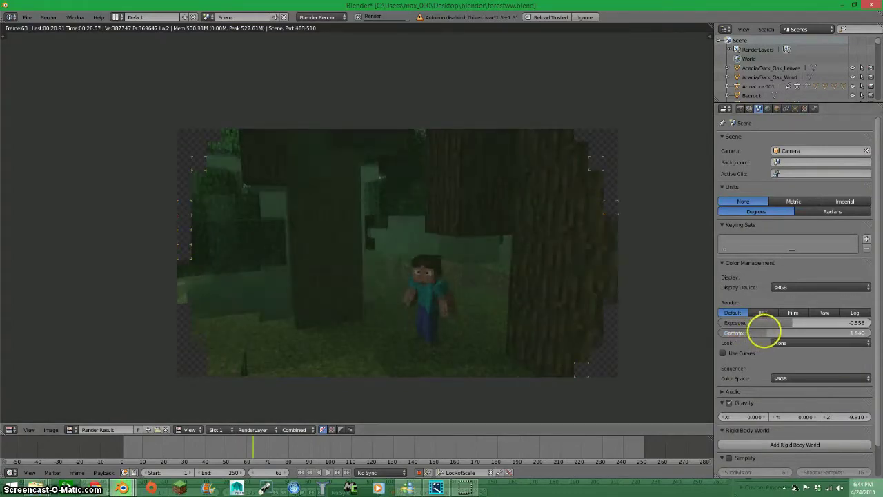
pyautogui.scroll(-2, 396, 317)
pyautogui.moveTo(760, 333)
pyautogui.mouseDown()
pyautogui.moveTo(788, 316)
pyautogui.moveTo(794, 325)
pyautogui.moveTo(768, 332)
pyautogui.mouseUp()
pyautogui.scroll(4, 351, 244)
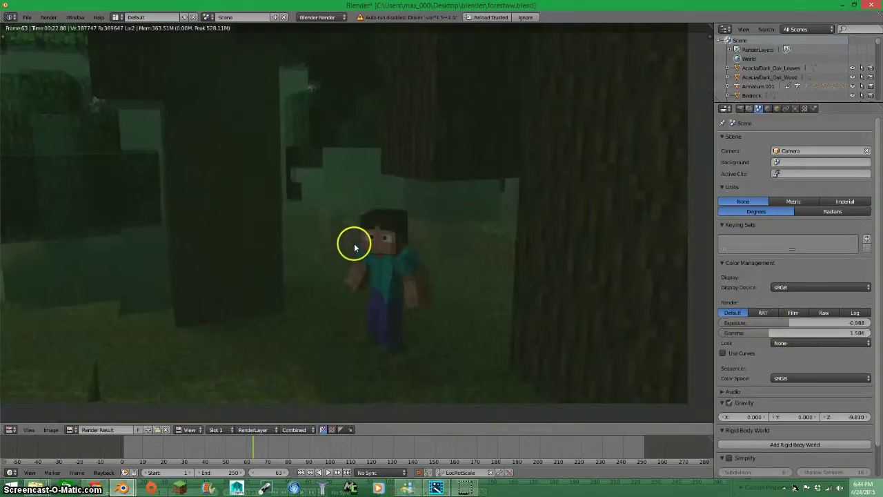
pyautogui.scroll(-1, 428, 302)
pyautogui.scroll(-1, 428, 302)
pyautogui.click(742, 108)
pyautogui.click(11, 431)
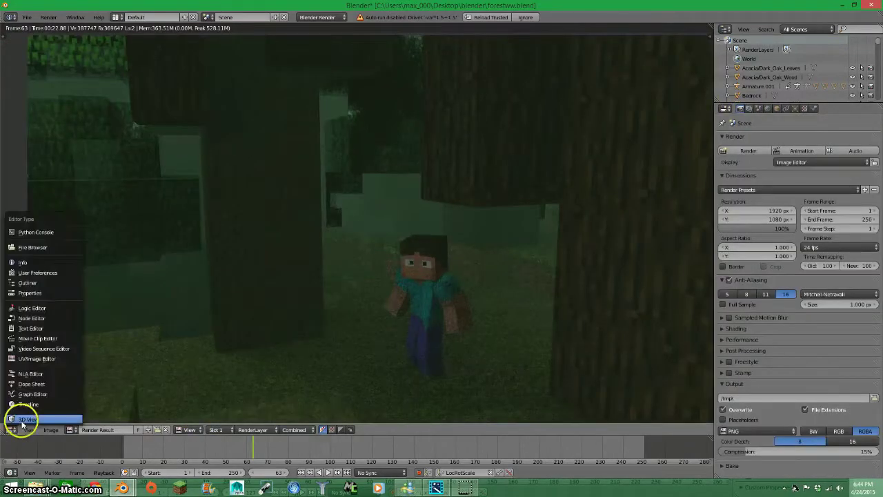
# Return to the 3D view and render test frames with the Point lamp selected.
pyautogui.click(11, 410)
pyautogui.click(814, 109)
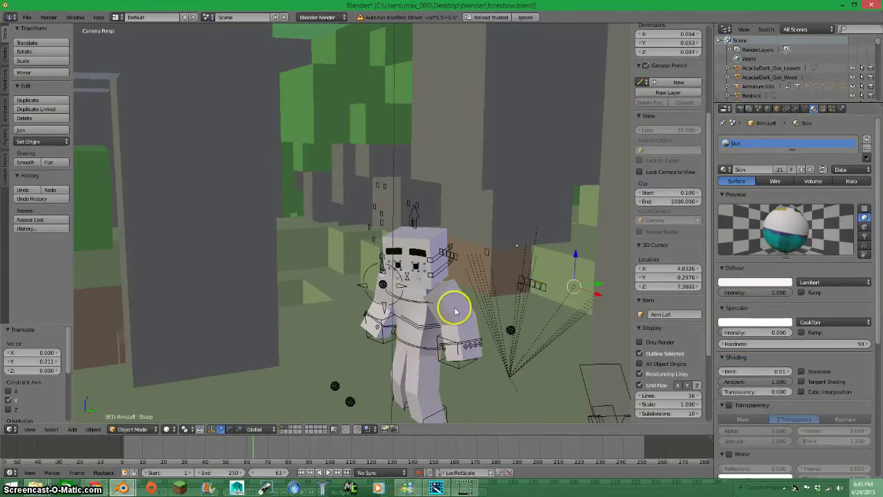
pyautogui.press('F12')
pyautogui.click(11, 431)
pyautogui.click(11, 410)
pyautogui.rightClick(397, 60)
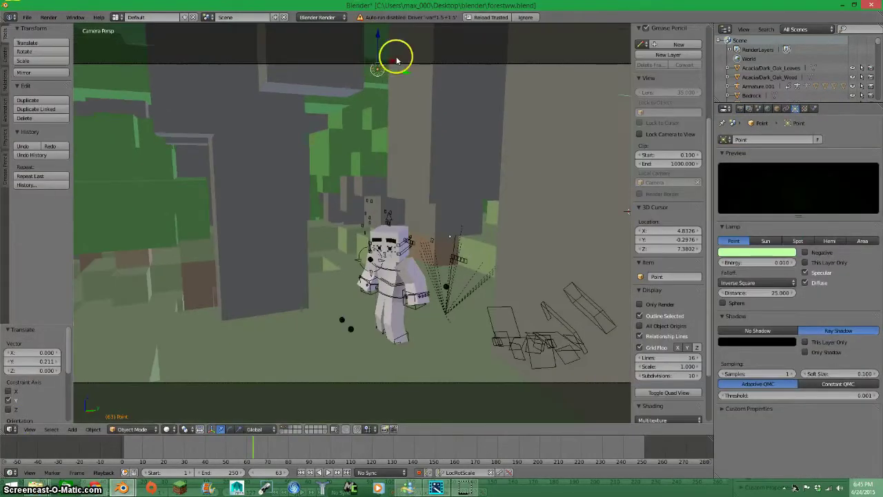
pyautogui.press('F12')
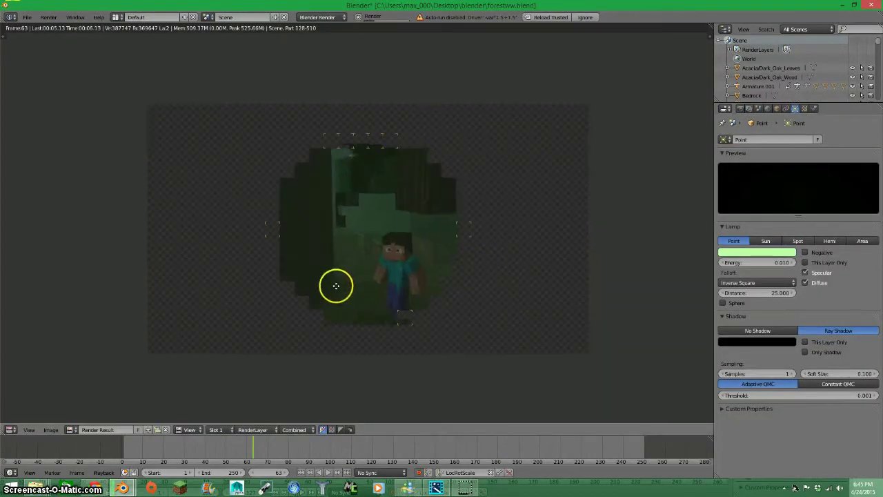
# Tweak the gamma, set Steve's Skin material emit to 0.001, and render.
pyautogui.scroll(2, 321, 292)
pyautogui.click(758, 108)
pyautogui.moveTo(759, 323); pyautogui.dragTo(739, 322)
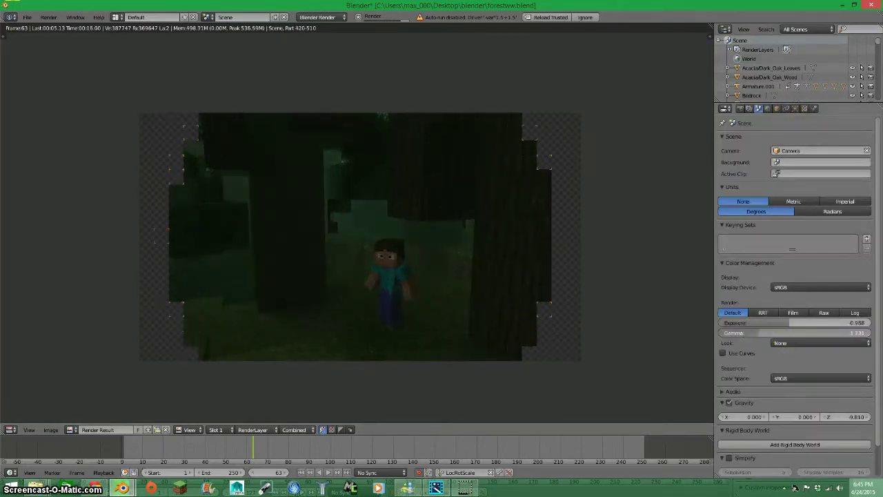
pyautogui.press('Escape')
pyautogui.click(812, 108)
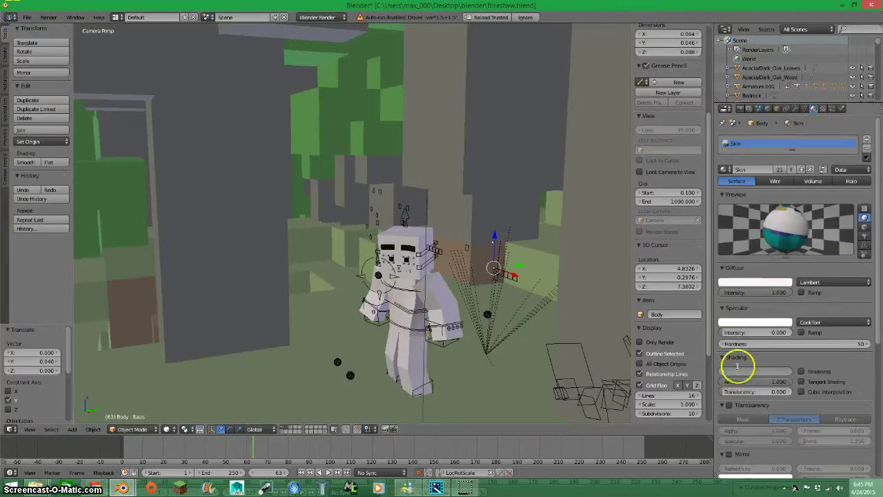
pyautogui.click(49, 17)
pyautogui.click(75, 29)
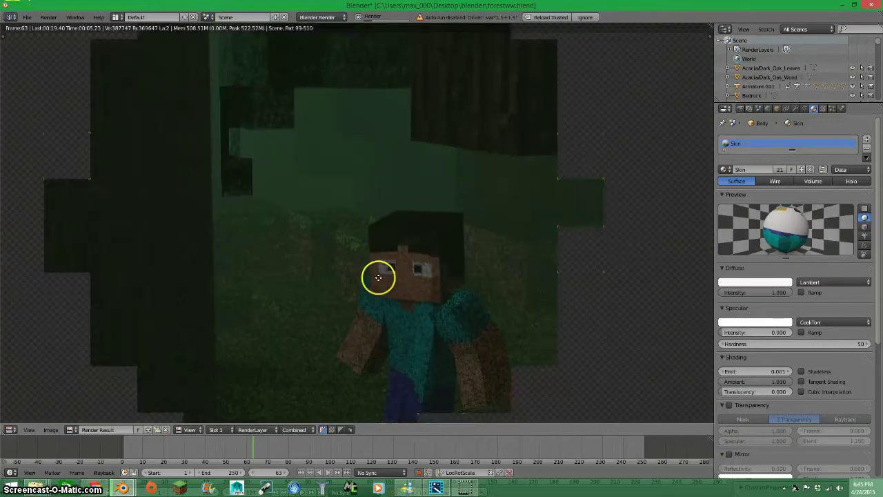
# Switch the area back to the 3D view and show the render and world settings.
pyautogui.scroll(-3, 446, 339)
pyautogui.scroll(2, 384, 354)
pyautogui.click(11, 430)
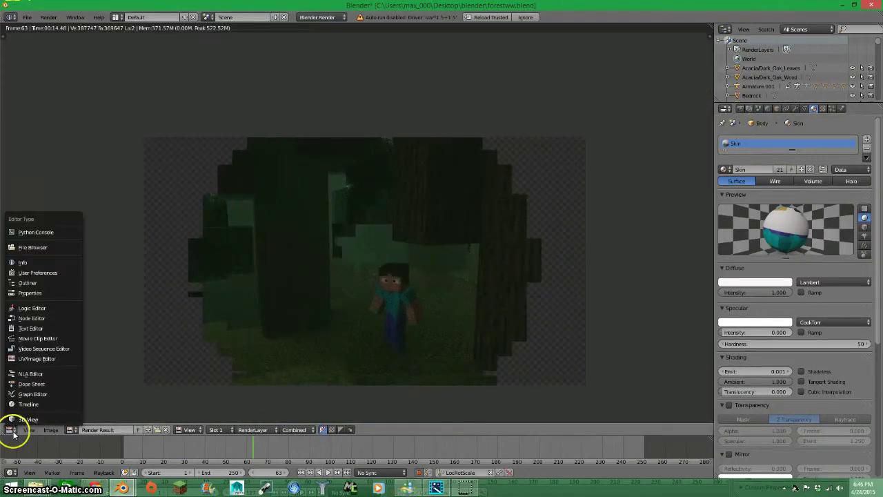
pyautogui.click(21, 414)
pyautogui.click(741, 108)
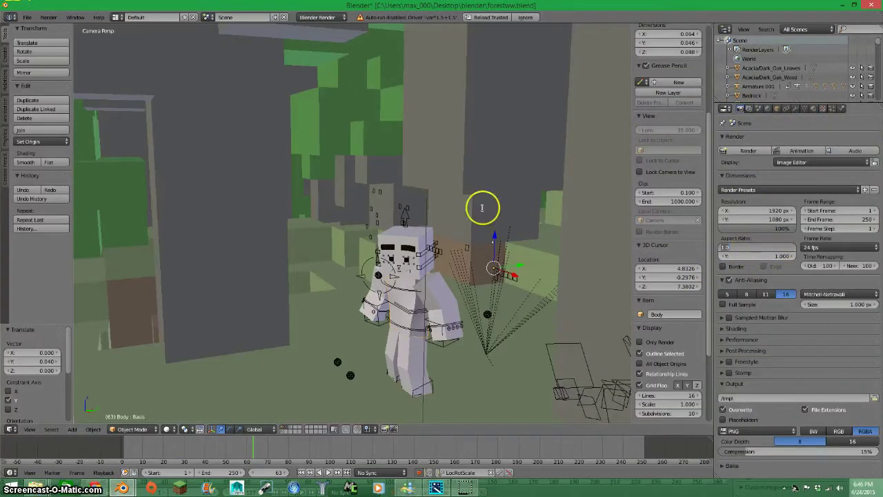
pyautogui.click(721, 329)
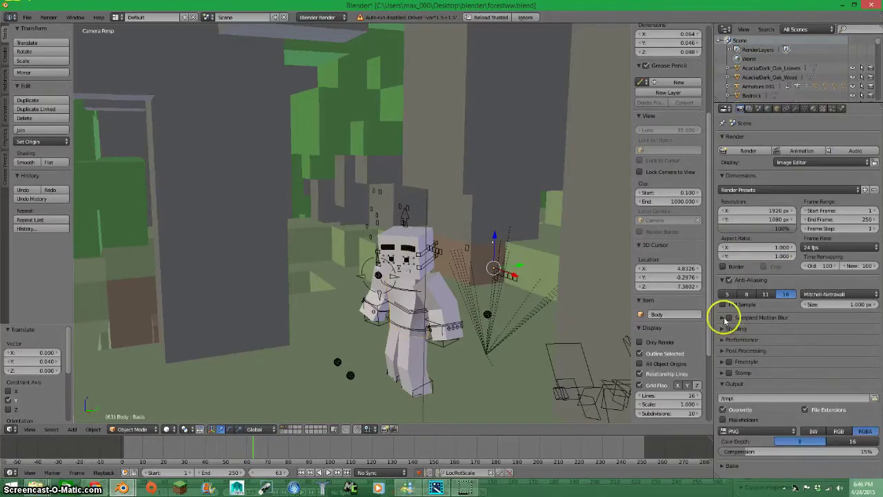
# Turn off world Environment Lighting and re-render the scene.
pyautogui.click(49, 16)
pyautogui.click(69, 30)
pyautogui.click(49, 17)
pyautogui.click(66, 30)
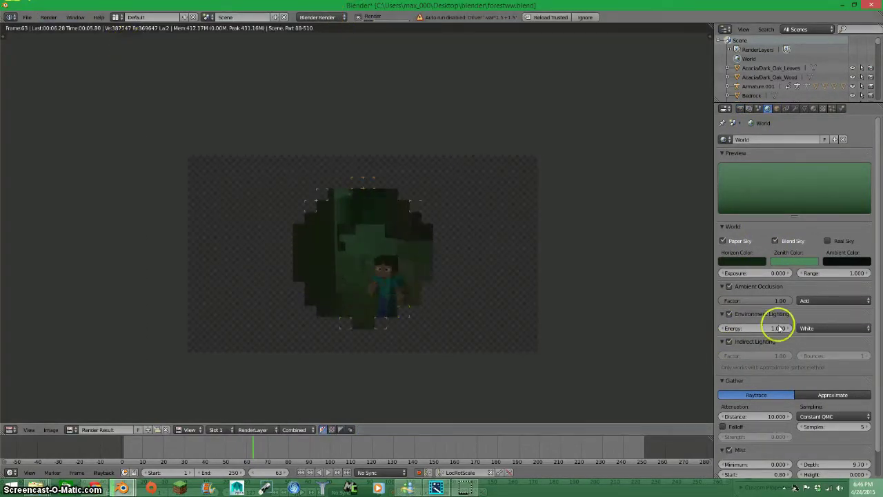
pyautogui.click(729, 314)
pyautogui.click(49, 16)
pyautogui.click(69, 30)
# Test-render with Approximate gather, then set gather back to Raytrace.
pyautogui.scroll(2, 417, 322)
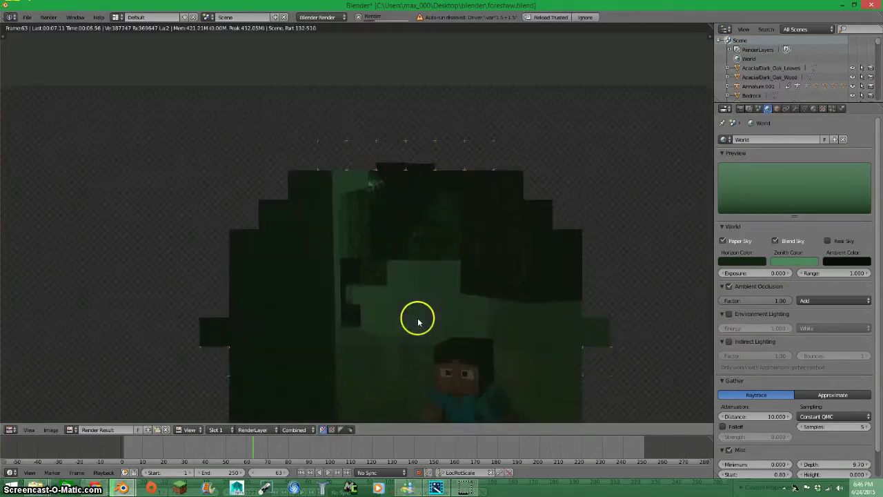
pyautogui.scroll(3, 414, 331)
pyautogui.scroll(-4, 407, 345)
pyautogui.scroll(3, 408, 347)
pyautogui.scroll(-3, 445, 369)
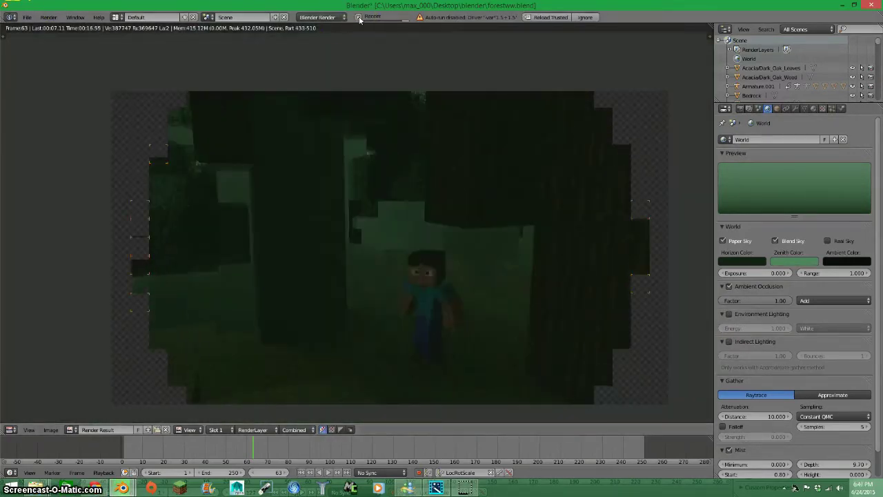
pyautogui.scroll(-1, 820, 379)
pyautogui.click(832, 366)
pyautogui.press('F12')
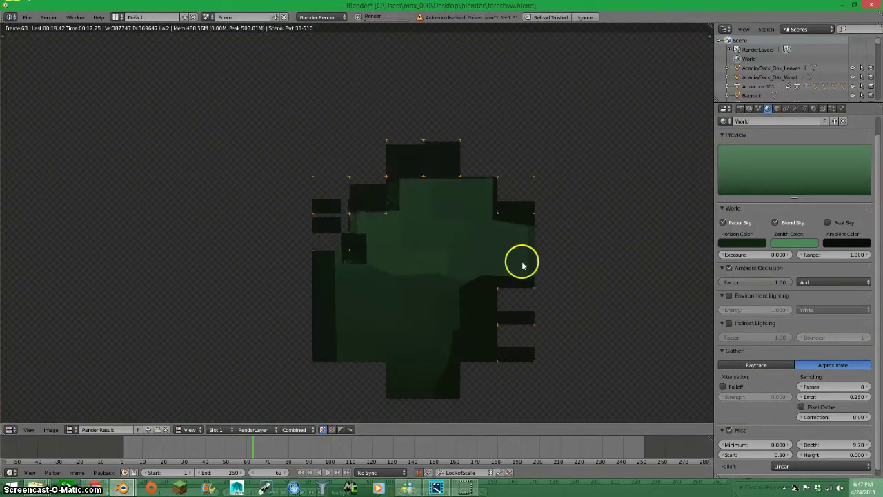
pyautogui.scroll(-3, 523, 264)
pyautogui.click(756, 365)
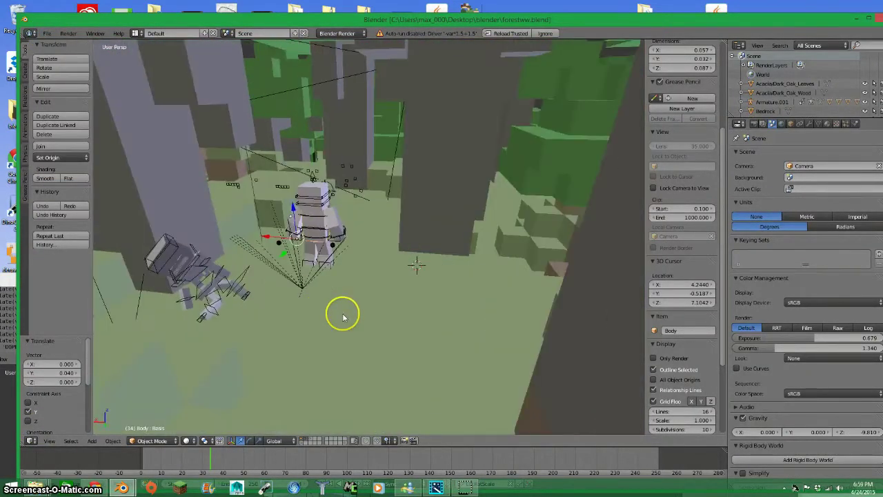
# Preview the viewport in rendered shading, then reopen the forest scene file from recent files.
pyautogui.click(186, 440)
pyautogui.click(207, 374)
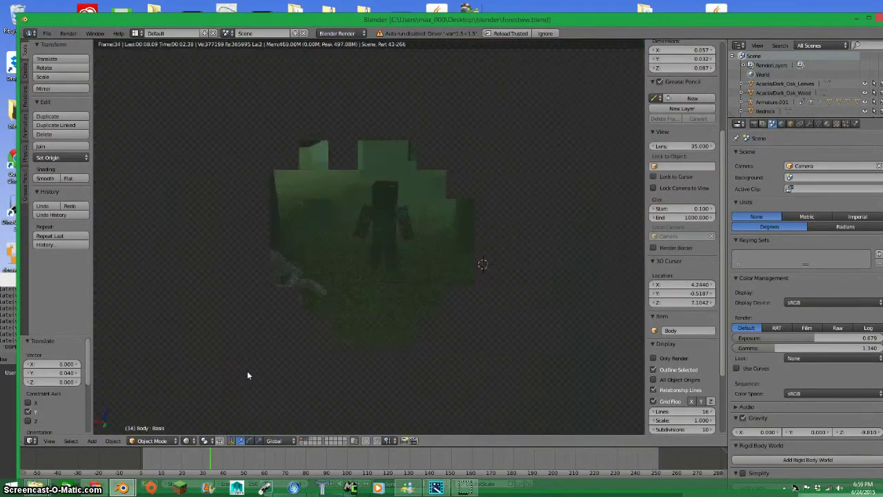
pyautogui.click(186, 440)
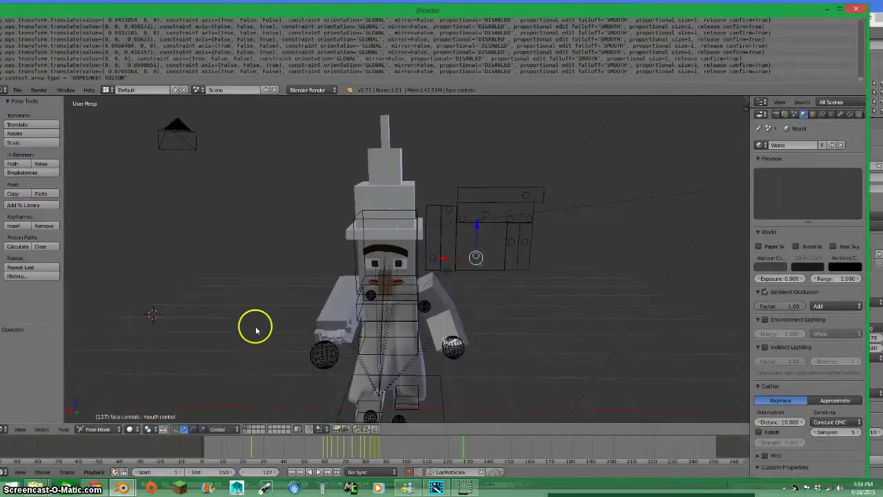
pyautogui.click(63, 443)
pyautogui.click(46, 33)
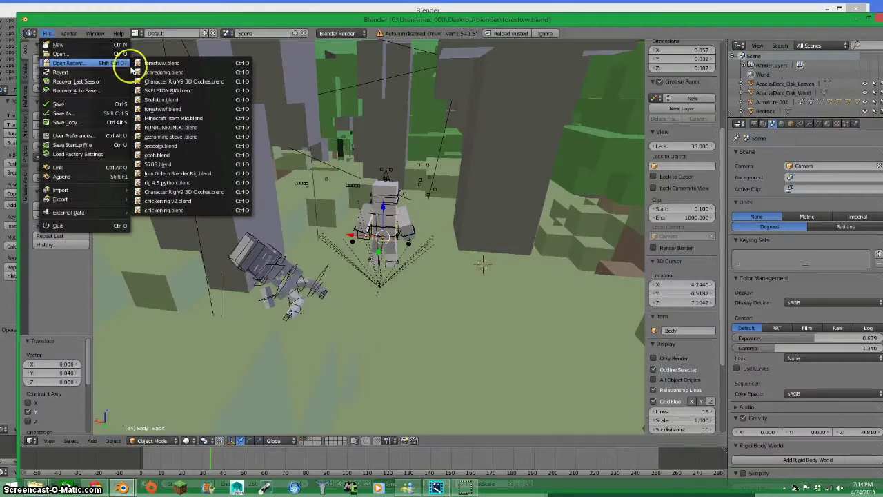
pyautogui.click(183, 108)
# Render an image from the scene camera and return the area to a 3D view.
pyautogui.click(68, 33)
pyautogui.click(76, 43)
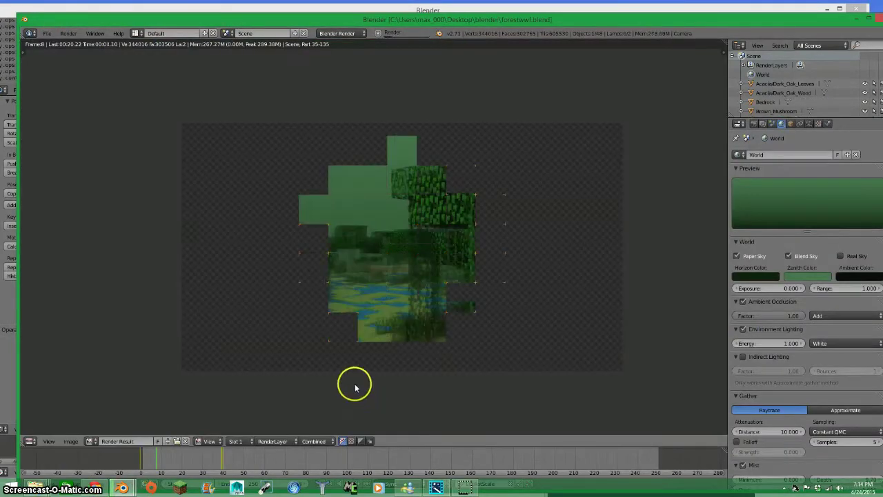
pyautogui.scroll(-2, 373, 259)
pyautogui.scroll(-2, 435, 276)
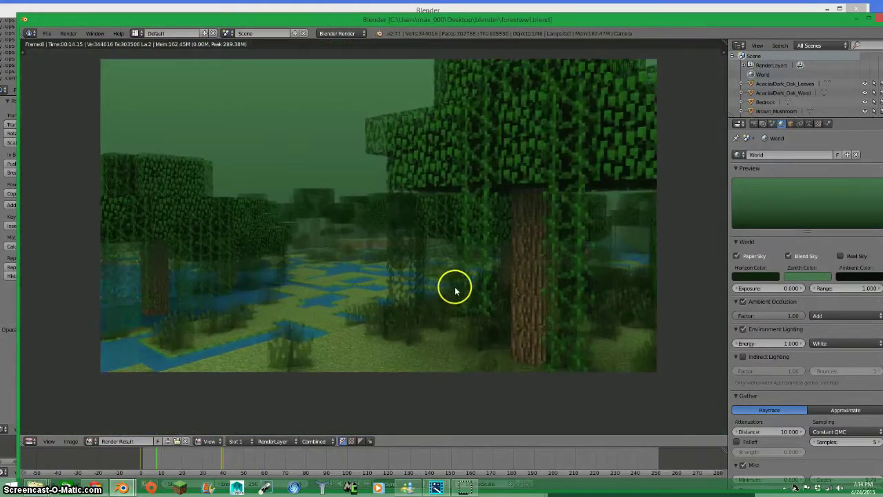
pyautogui.scroll(-3, 454, 286)
pyautogui.click(30, 441)
pyautogui.click(41, 432)
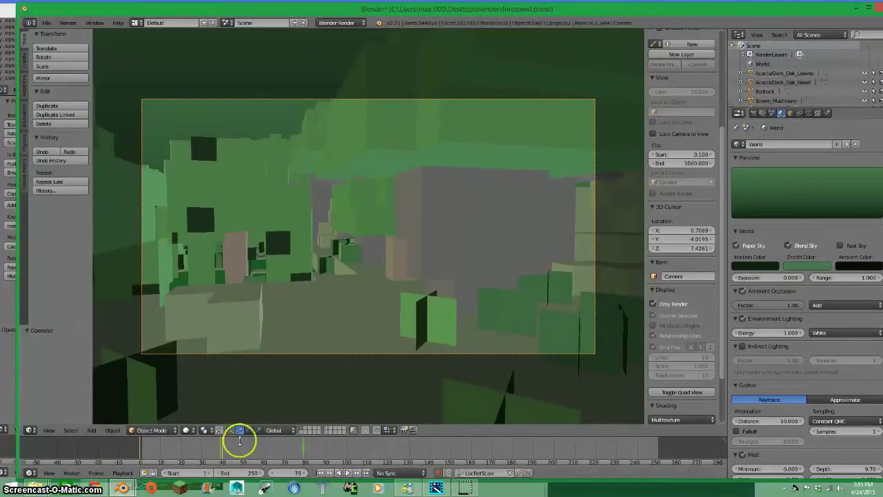
# Fly through the forest to a wide view over the hut, preview it Rendered, then return to Solid.
pyautogui.hotkey('shift', 'f')
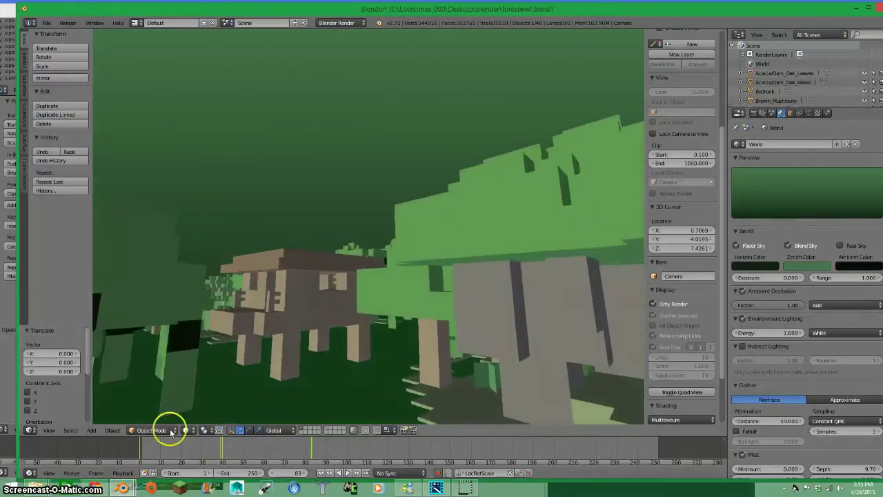
pyautogui.click(197, 386)
pyautogui.hotkey('shift', 'z')
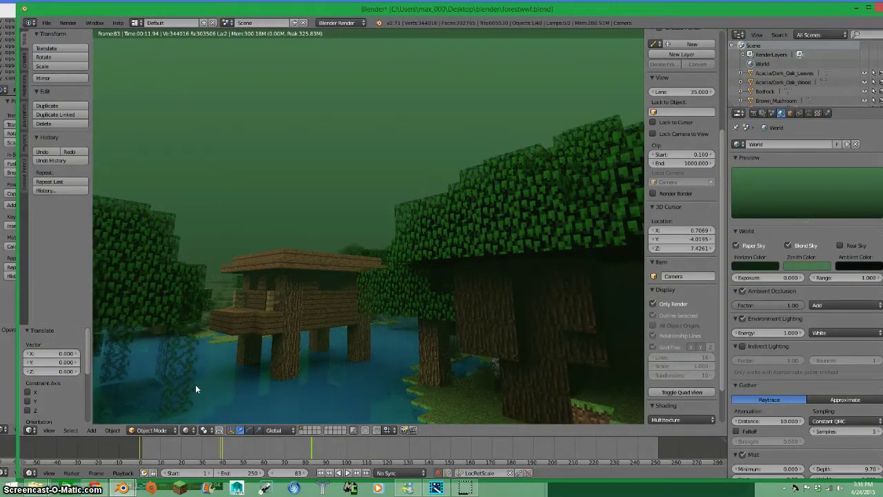
pyautogui.click(185, 430)
pyautogui.click(191, 392)
# Inspect texture settings for Lily_Pad, Wood_Planks and Fence, showing Fence's 512×512 block-texture image.
pyautogui.rightClick(236, 325)
pyautogui.click(836, 113)
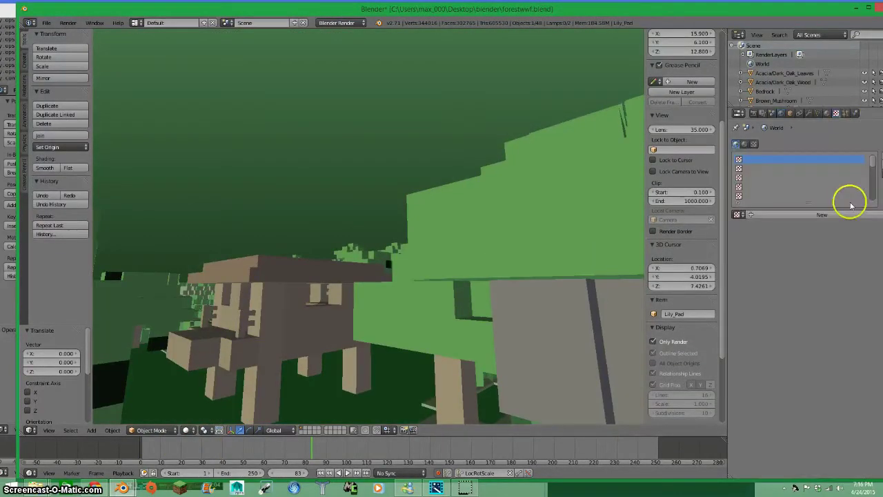
pyautogui.scroll(-5, 354, 332)
pyautogui.rightClick(367, 324)
pyautogui.rightClick(382, 350)
pyautogui.scroll(-3, 828, 400)
pyautogui.scroll(-2, 812, 437)
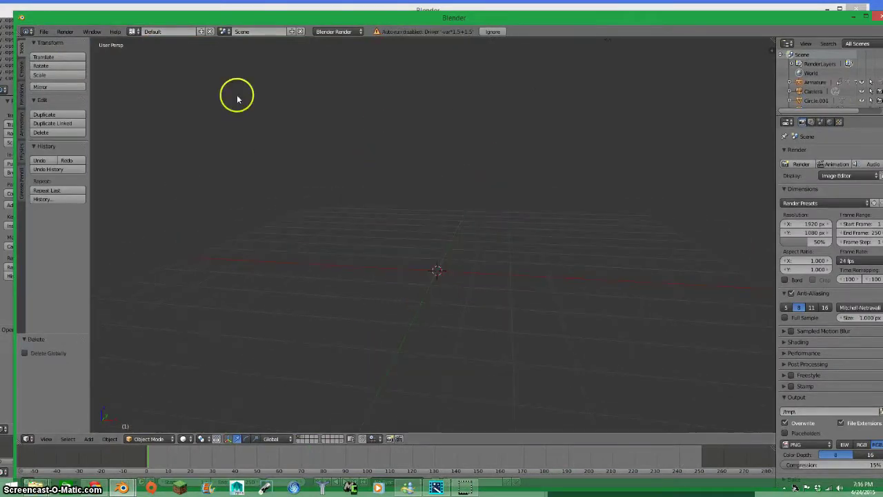
# Open Character Rig V9 3D Clothes.blend and put the left character's armature into Pose Mode.
pyautogui.click(43, 32)
pyautogui.click(172, 79)
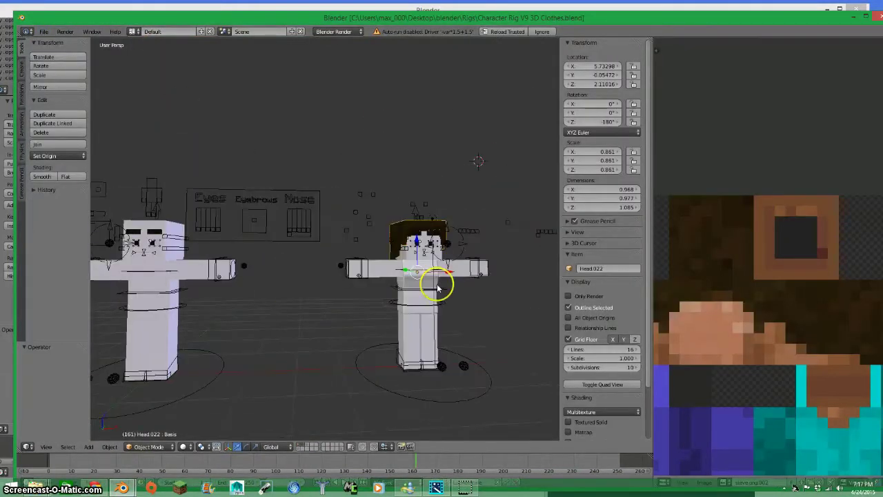
pyautogui.moveTo(437, 289); pyautogui.dragTo(374, 288, button='middle')
pyautogui.rightClick(250, 322)
pyautogui.hotkey('ctrl', 'Tab')
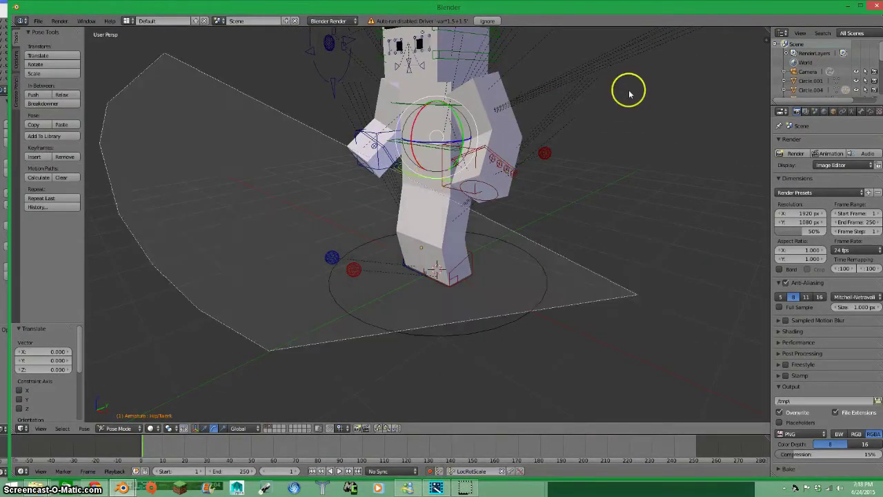
# Rotate Steve's Torso bone about the X axis.
pyautogui.rightClick(442, 198)
pyautogui.rightClick(441, 169)
pyautogui.press('g')
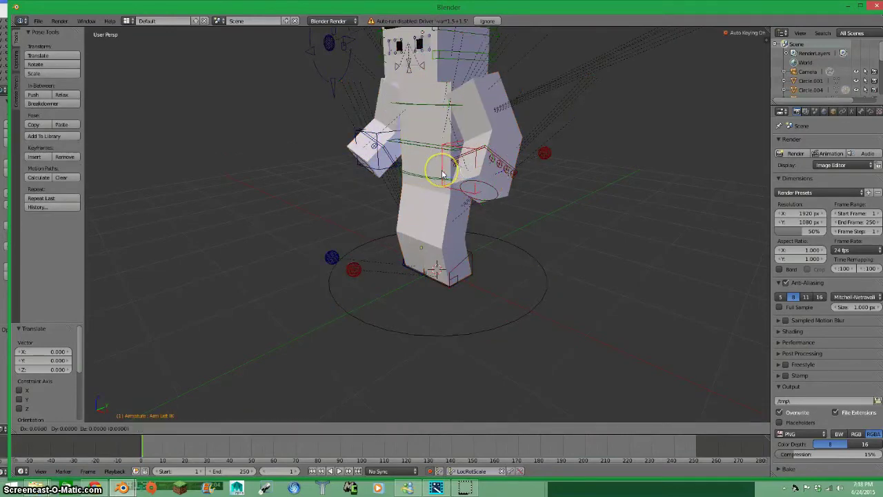
pyautogui.rightClick(443, 253)
pyautogui.moveTo(405, 262); pyautogui.dragTo(423, 133, button='middle')
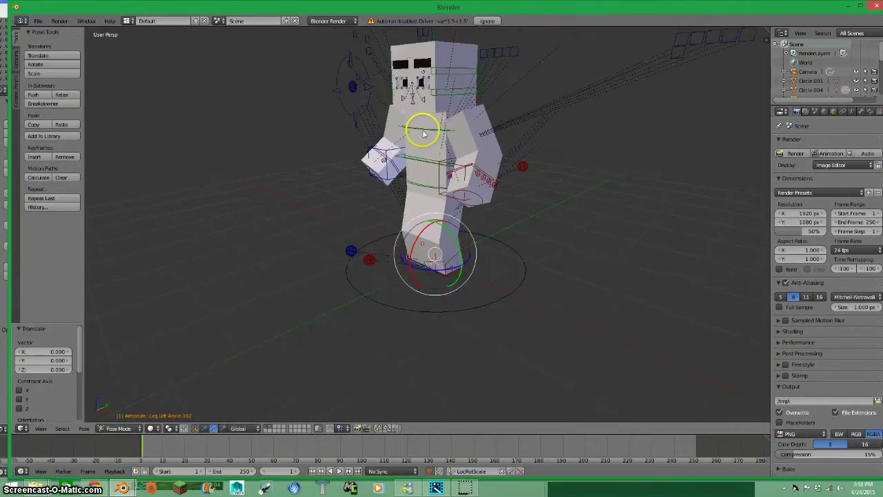
pyautogui.moveTo(456, 95); pyautogui.dragTo(454, 270, button='middle')
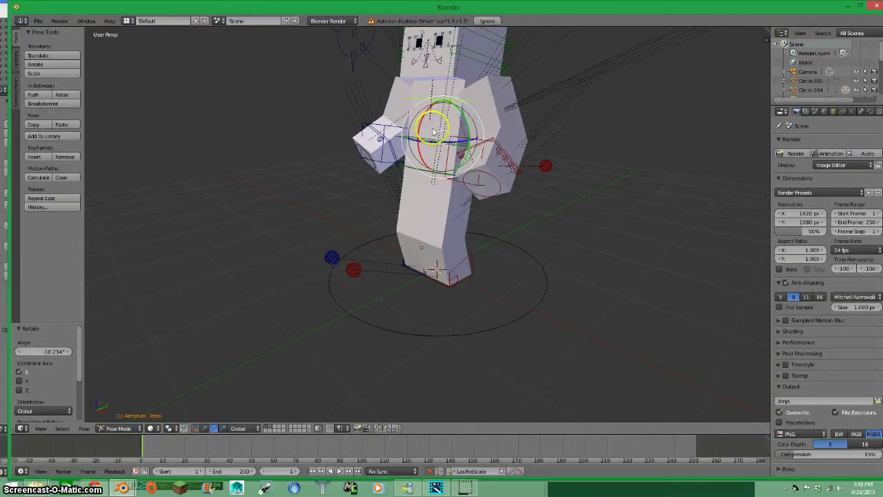
pyautogui.moveTo(417, 206); pyautogui.dragTo(412, 211, button='middle')
pyautogui.rightClick(412, 211)
pyautogui.press('r')
pyautogui.press('x')
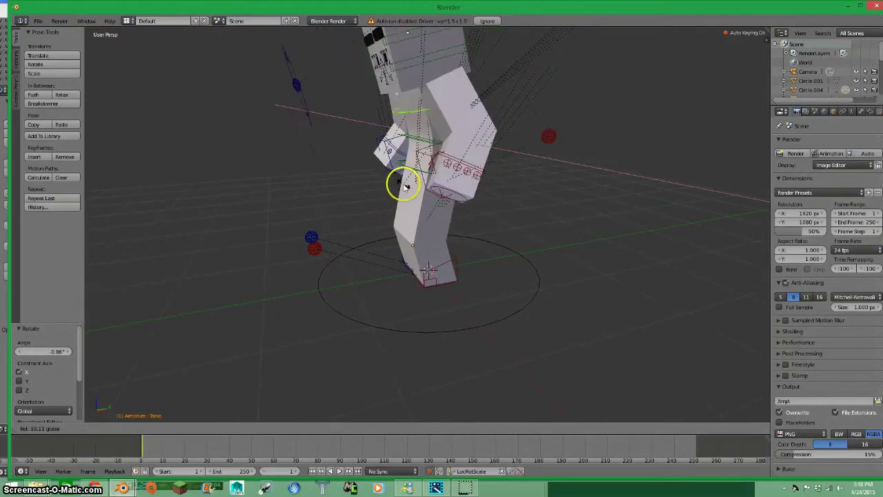
pyautogui.click(402, 108)
# Move the selected bone vertically at a later frame, then return to the animation start.
pyautogui.moveTo(403, 108); pyautogui.dragTo(470, 221, button='middle')
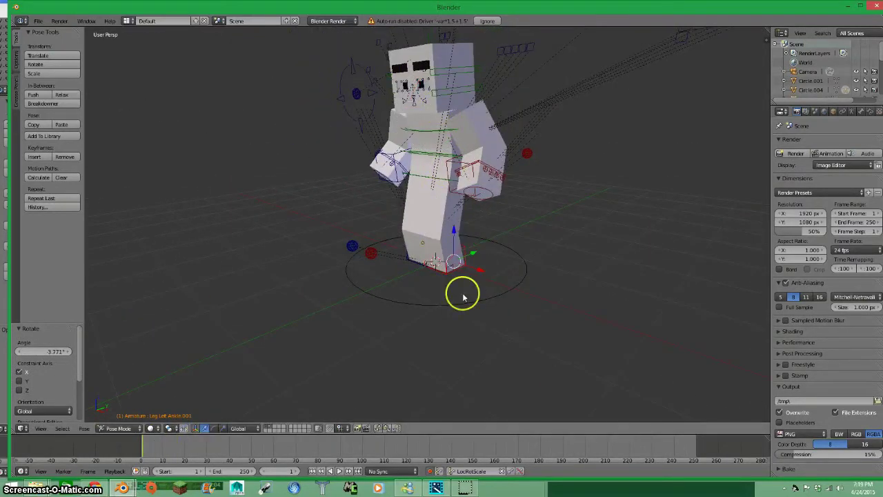
pyautogui.moveTo(463, 296); pyautogui.dragTo(334, 366, button='middle')
pyautogui.press('Up')
pyautogui.press('g')
pyautogui.press('z')
pyautogui.click(454, 262)
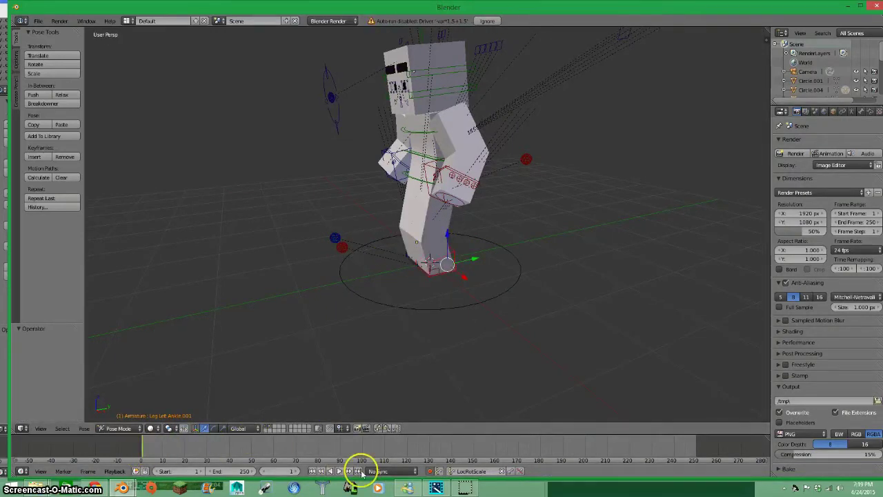
# Key the Leg Left Ankle.001 control at frame 6 along Y and raise it at frame 7.
pyautogui.click(339, 469)
pyautogui.rightClick(423, 191)
pyautogui.press('g')
pyautogui.press('y')
pyautogui.click(388, 299)
pyautogui.moveTo(138, 445); pyautogui.dragTo(143, 462)
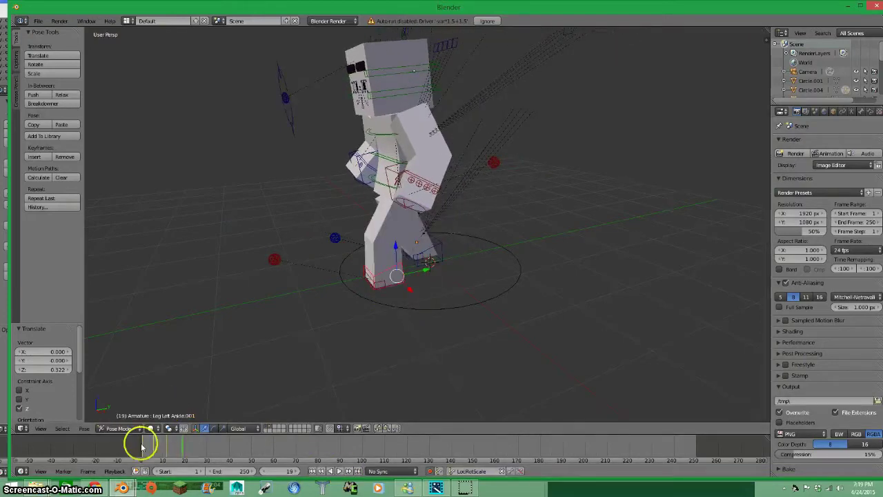
pyautogui.press('g')
pyautogui.press('z')
pyautogui.click(264, 297)
# At frame 6, move the Body Main bone vertically and play the run to preview it.
pyautogui.click(154, 441)
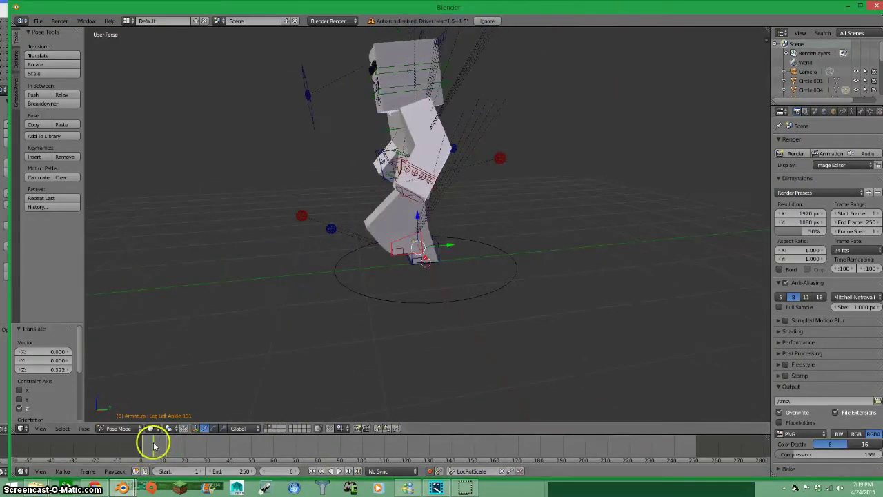
pyautogui.rightClick(416, 158)
pyautogui.press('g')
pyautogui.press('z')
pyautogui.click(416, 158)
pyautogui.press('g')
pyautogui.press('z')
pyautogui.click(454, 203)
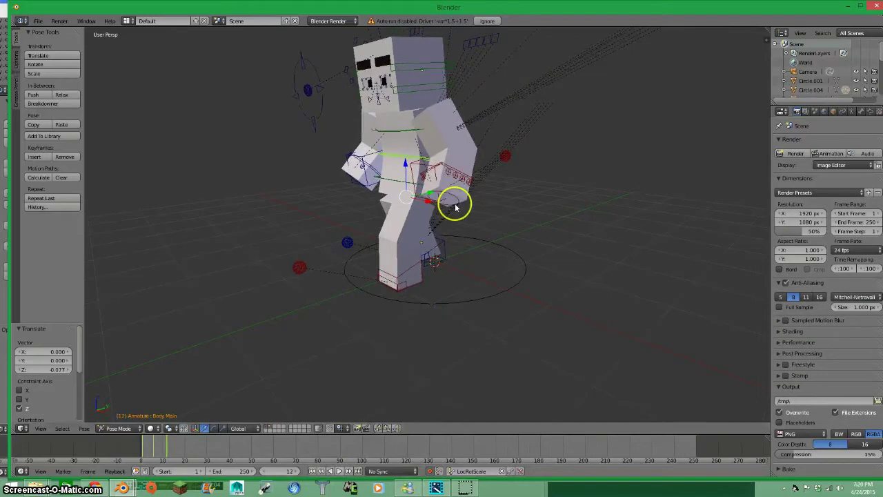
pyautogui.hotkey('alt', 'a')
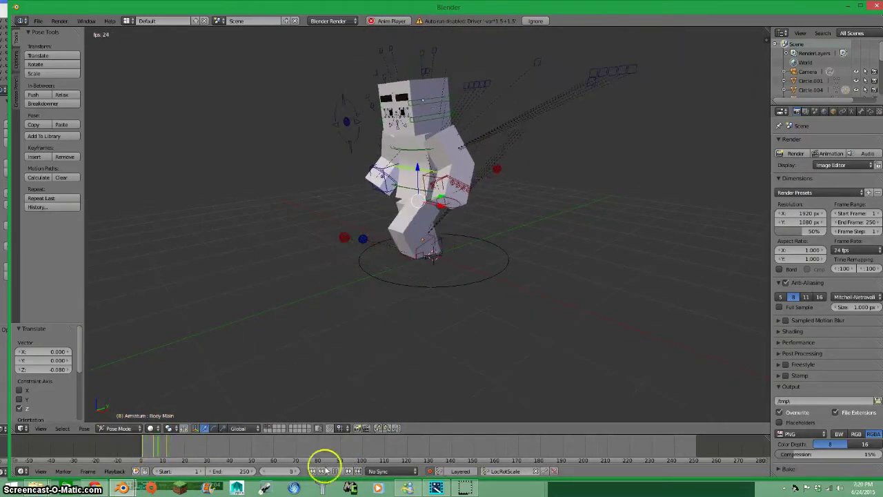
pyautogui.moveTo(324, 386); pyautogui.dragTo(325, 322, button='middle')
pyautogui.click(164, 447)
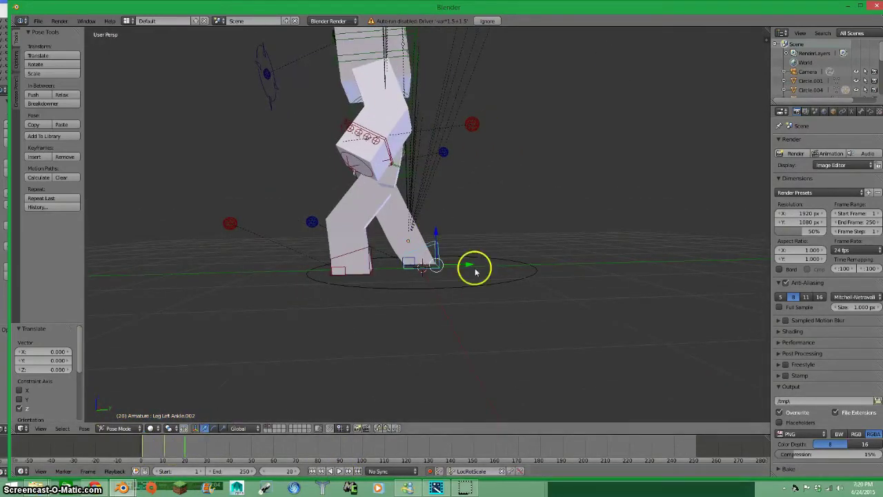
# At frame 17, shift the Body Main bone forward along Y and raise it.
pyautogui.click(175, 447)
pyautogui.rightClick(384, 191)
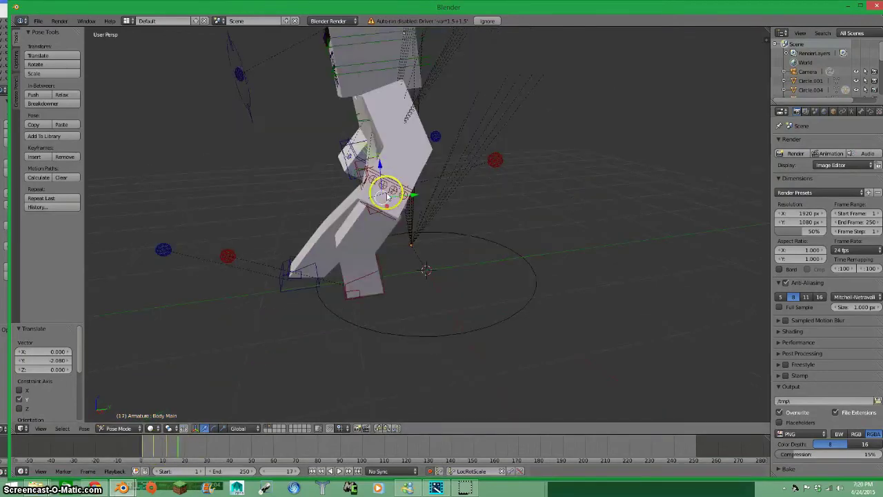
pyautogui.click(171, 442)
pyautogui.press('g')
pyautogui.press('y')
pyautogui.click(407, 193)
pyautogui.press('g')
pyautogui.press('y')
pyautogui.click(322, 228)
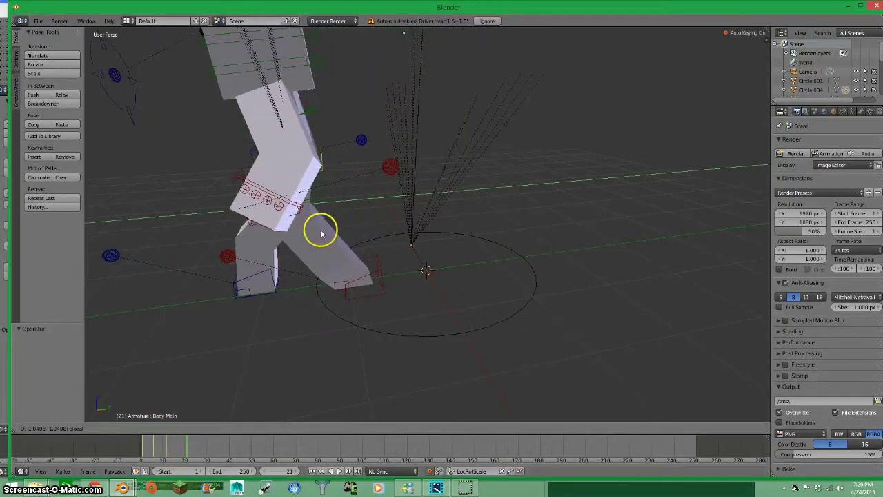
pyautogui.click(179, 449)
pyautogui.press('g')
pyautogui.press('z')
pyautogui.click(158, 418)
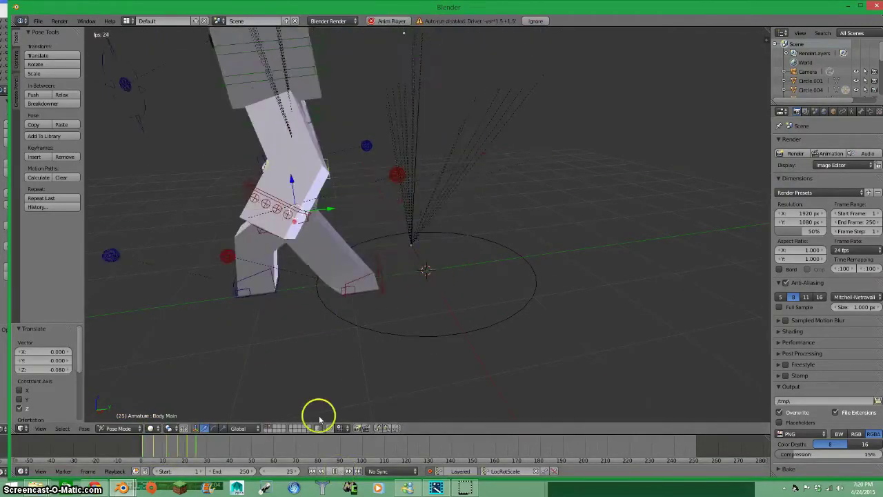
# Replay the run to check the motion, then select Leg.Left.Ankle.002 at frame 25.
pyautogui.scroll(-1, 318, 414)
pyautogui.click(338, 471)
pyautogui.press('Escape')
pyautogui.click(351, 213)
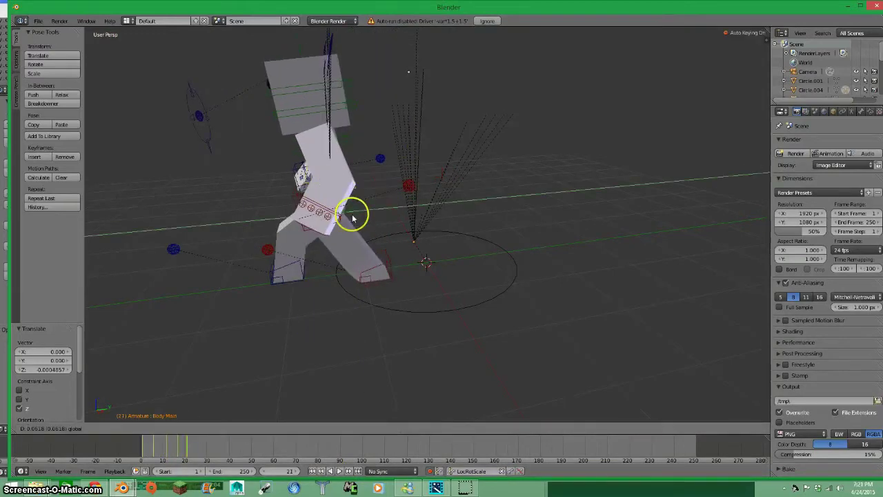
pyautogui.click(339, 471)
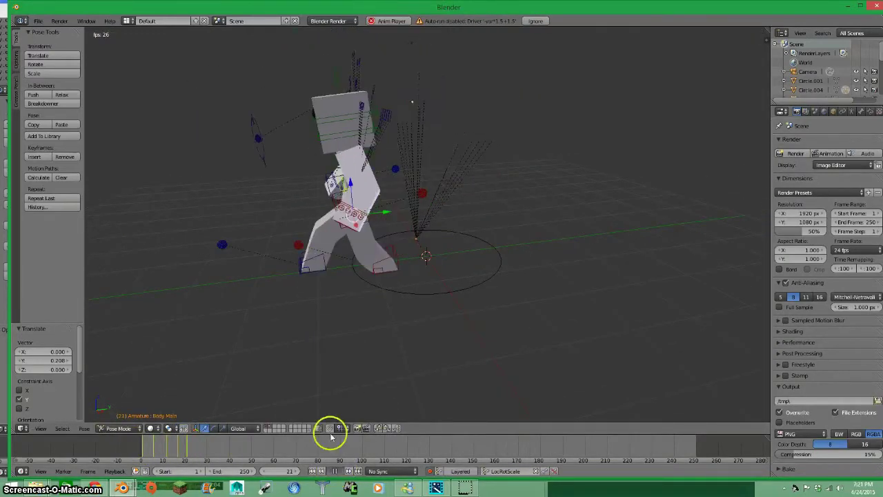
pyautogui.press('Escape')
pyautogui.rightClick(373, 213)
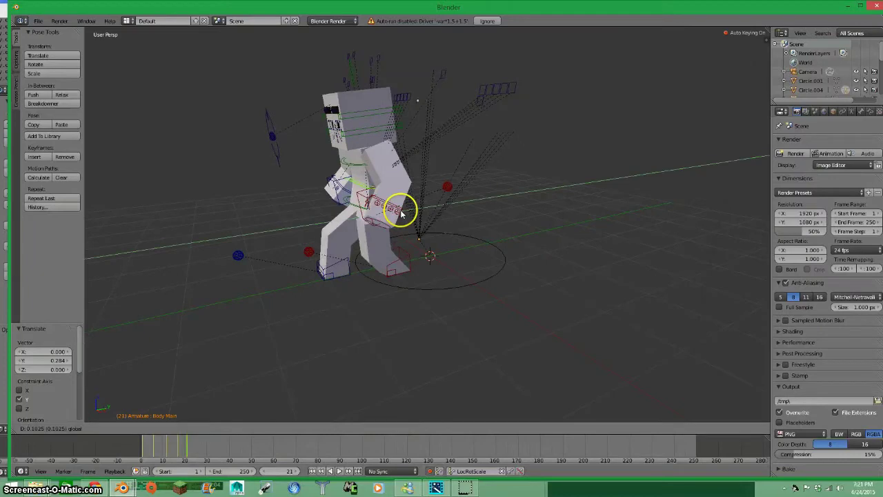
pyautogui.moveTo(405, 207); pyautogui.dragTo(351, 414, button='middle')
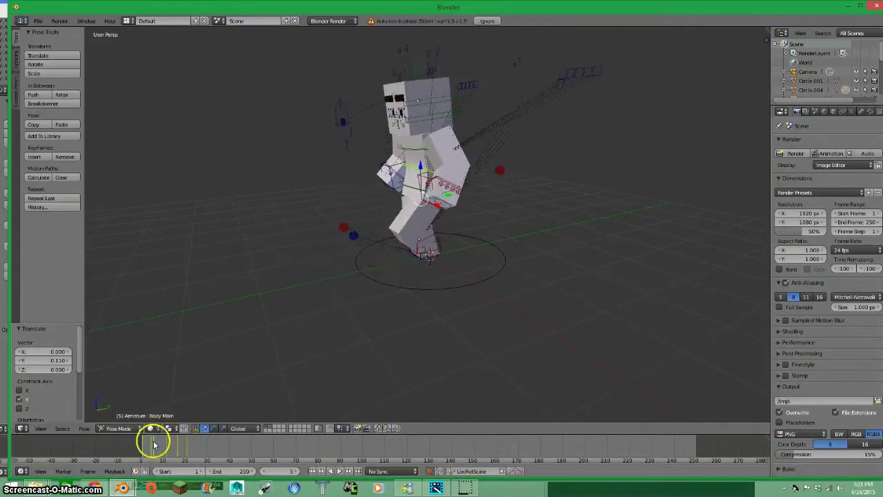
pyautogui.click(195, 450)
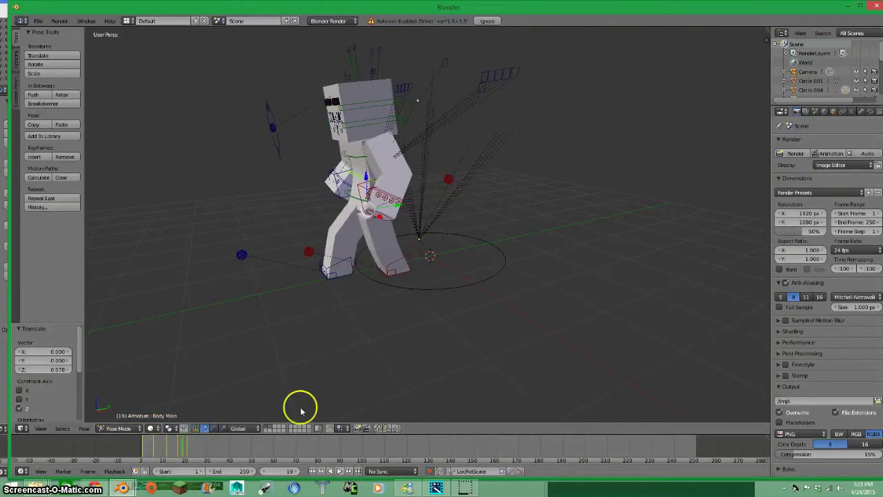
pyautogui.hotkey('ctrl', 'z')
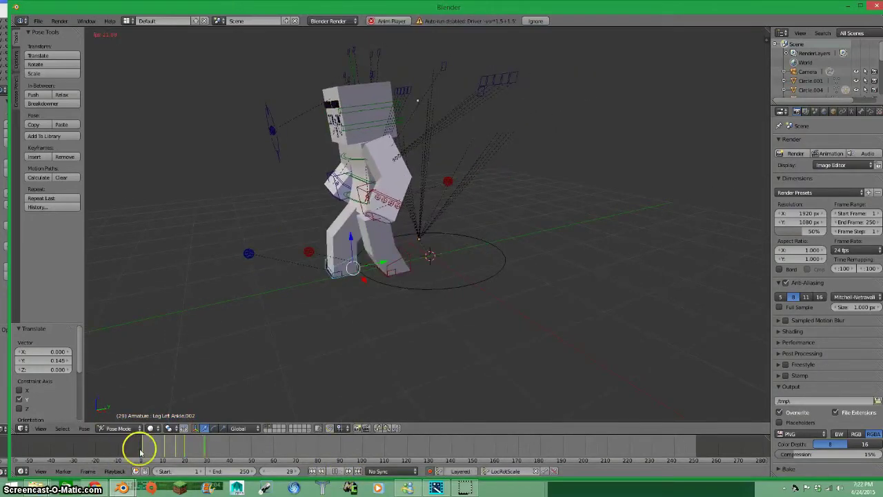
# At frame 14, move the left arm bone along Y and preview the motion.
pyautogui.moveTo(433, 161); pyautogui.dragTo(420, 173, button='middle')
pyautogui.click(167, 449)
pyautogui.click(171, 450)
pyautogui.press('g')
pyautogui.press('y')
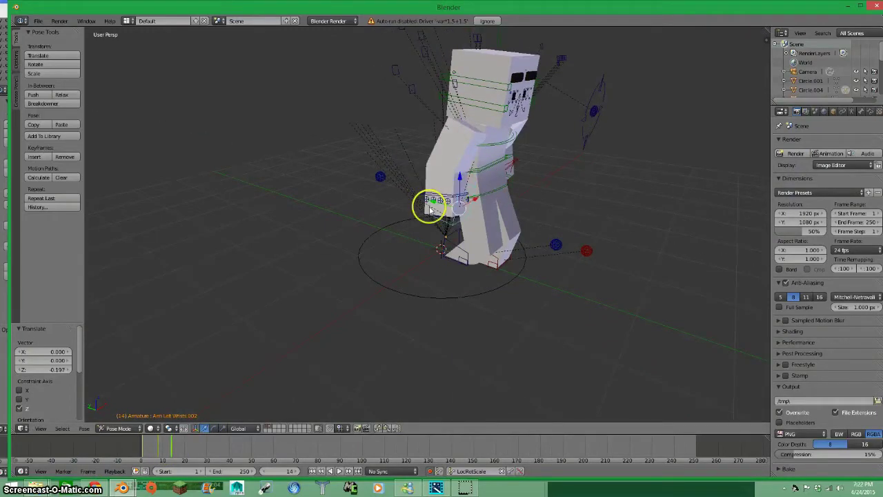
pyautogui.moveTo(429, 209); pyautogui.dragTo(407, 237, button='middle')
pyautogui.click(381, 207)
pyautogui.hotkey('alt', 'a')
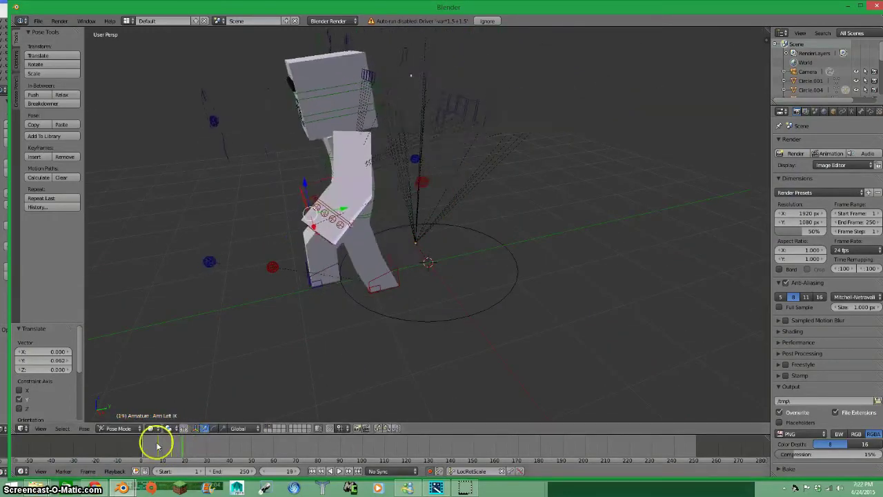
pyautogui.moveTo(450, 331); pyautogui.dragTo(386, 297, button='middle')
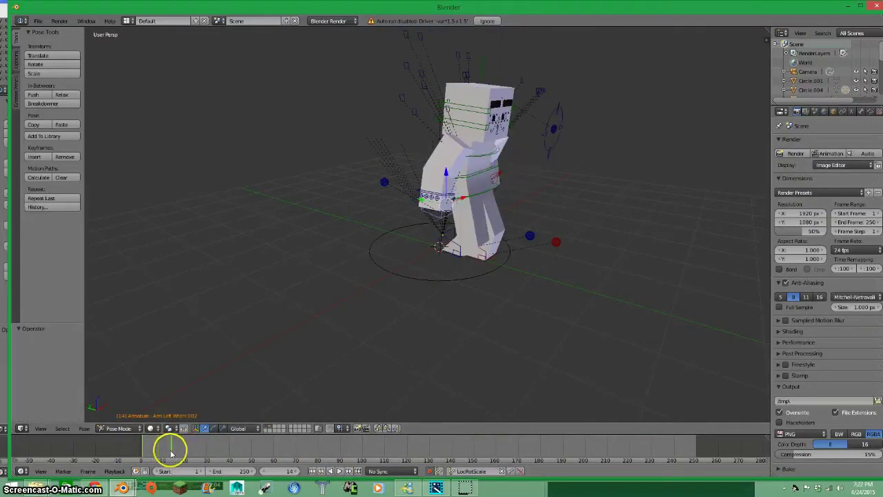
pyautogui.click(461, 178)
pyautogui.moveTo(461, 178); pyautogui.dragTo(417, 222, button='middle')
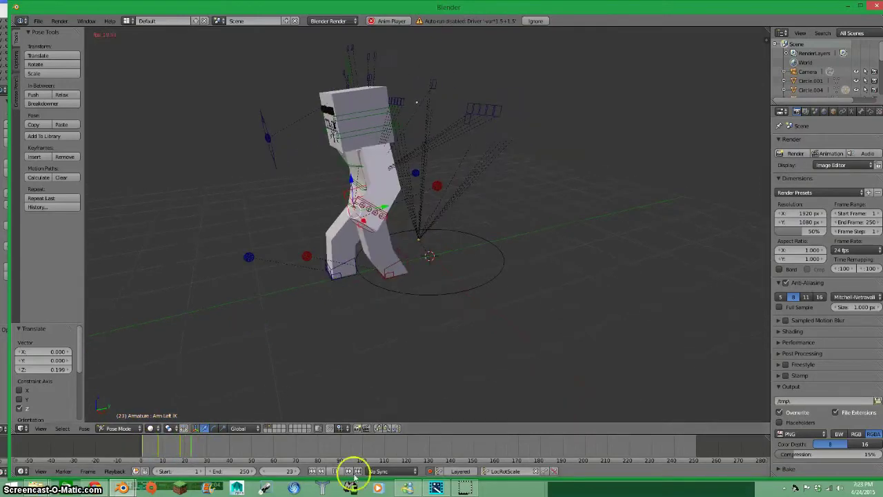
# Tilt the torso bone slightly about the X axis.
pyautogui.click(213, 428)
pyautogui.moveTo(341, 195); pyautogui.dragTo(345, 203)
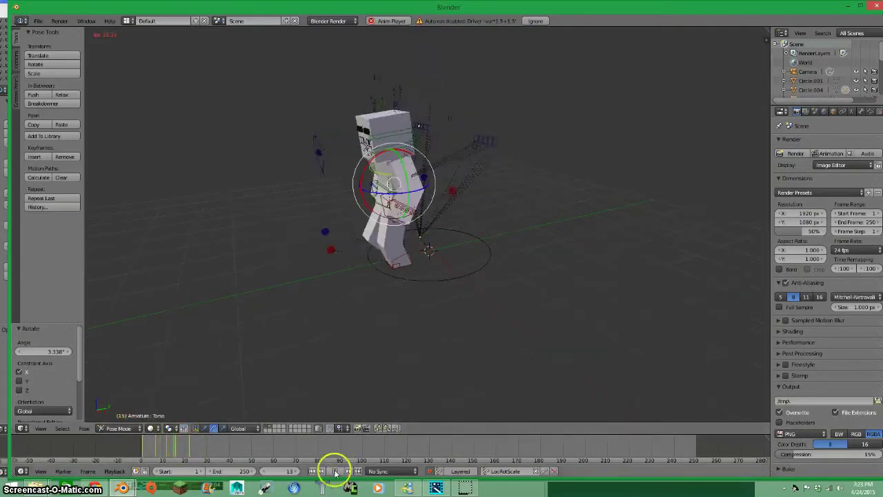
pyautogui.moveTo(338, 386); pyautogui.dragTo(369, 312, button='middle')
pyautogui.scroll(6, 373, 207)
# Select the left eye control and nudge it slightly upward.
pyautogui.rightClick(373, 145)
pyautogui.moveTo(373, 136)
pyautogui.mouseDown(button='middle')
pyautogui.moveTo(341, 142)
pyautogui.moveTo(211, 424)
pyautogui.mouseUp(button='middle')
pyautogui.scroll(2, 158, 255)
pyautogui.moveTo(158, 255); pyautogui.dragTo(332, 165, button='middle')
pyautogui.moveTo(320, 143); pyautogui.dragTo(349, 115)
pyautogui.moveTo(348, 116); pyautogui.dragTo(353, 106, button='middle')
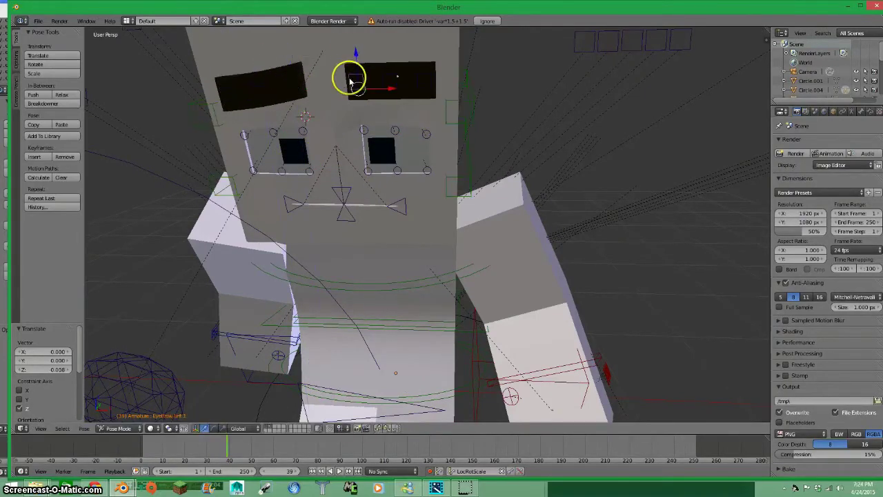
# Lower the eyebrow bone slightly and adjust the eyebrow control's height.
pyautogui.moveTo(426, 74); pyautogui.dragTo(424, 80)
pyautogui.moveTo(424, 80); pyautogui.dragTo(407, 68, button='middle')
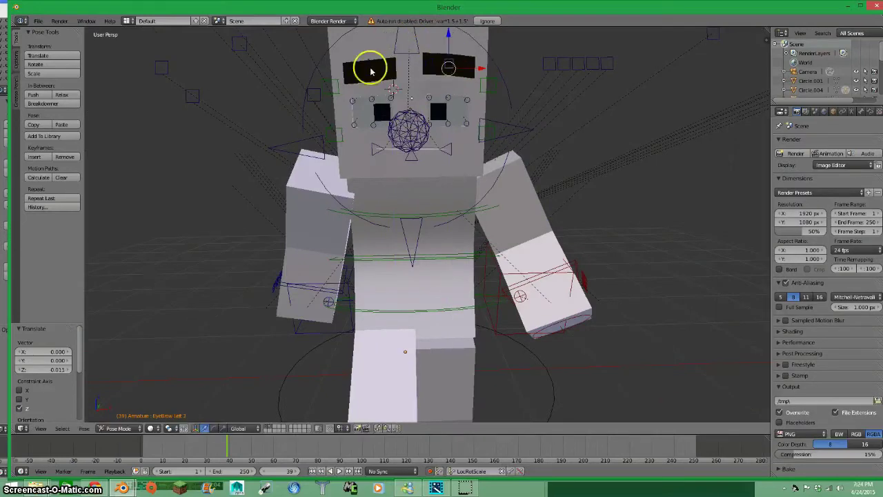
pyautogui.moveTo(371, 71); pyautogui.dragTo(365, 83)
pyautogui.moveTo(365, 83); pyautogui.dragTo(317, 124, button='middle')
pyautogui.scroll(5, 227, 142)
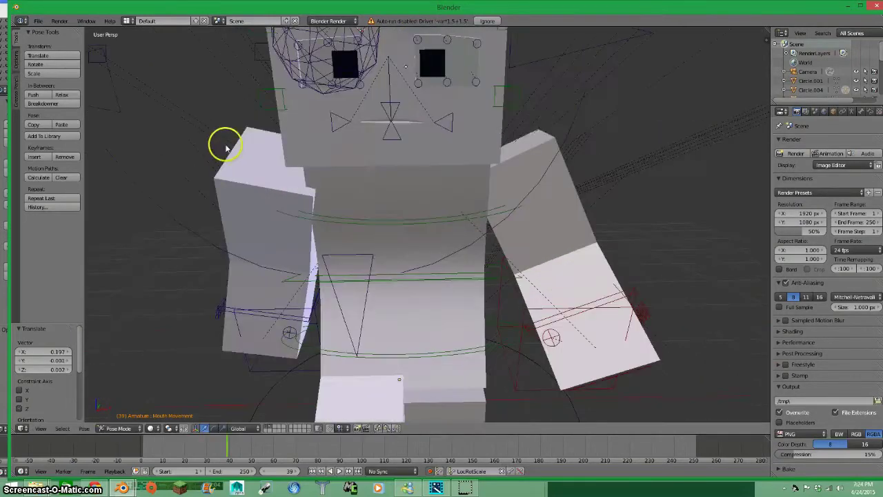
pyautogui.moveTo(227, 143); pyautogui.dragTo(193, 148, button='middle')
pyautogui.scroll(-3, 194, 147)
# Preview the animation backwards and forward, then raise a face bone along Z at frame 46.
pyautogui.click(330, 472)
pyautogui.hotkey('alt', 'a')
pyautogui.moveTo(138, 408); pyautogui.dragTo(207, 442, button='middle')
pyautogui.click(339, 471)
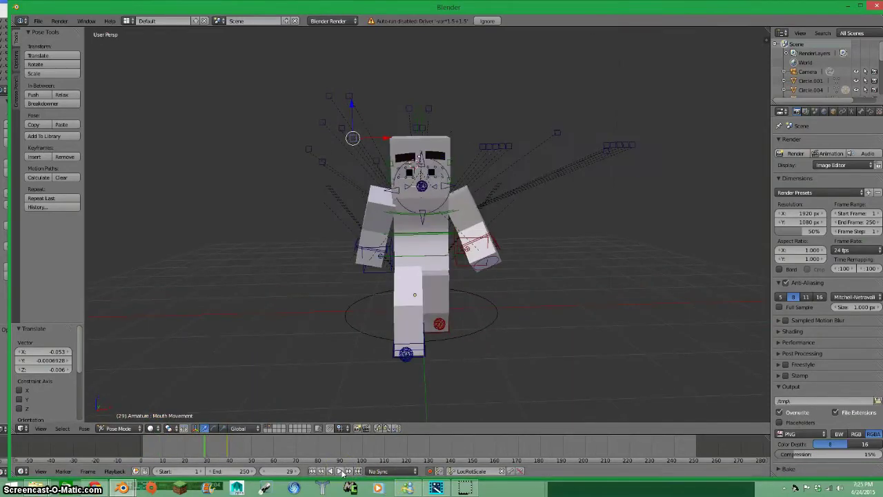
pyautogui.scroll(2, 287, 131)
pyautogui.click(341, 471)
pyautogui.moveTo(274, 98); pyautogui.dragTo(279, 83)
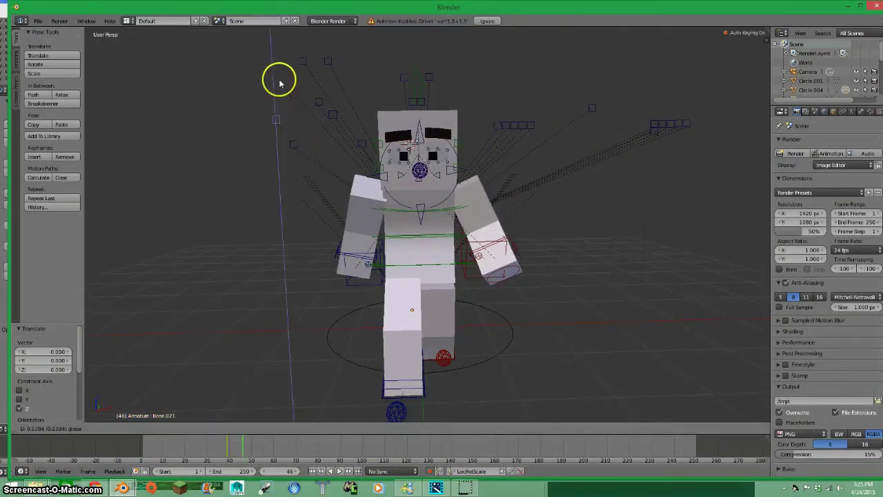
pyautogui.click(286, 117)
pyautogui.scroll(3, 375, 203)
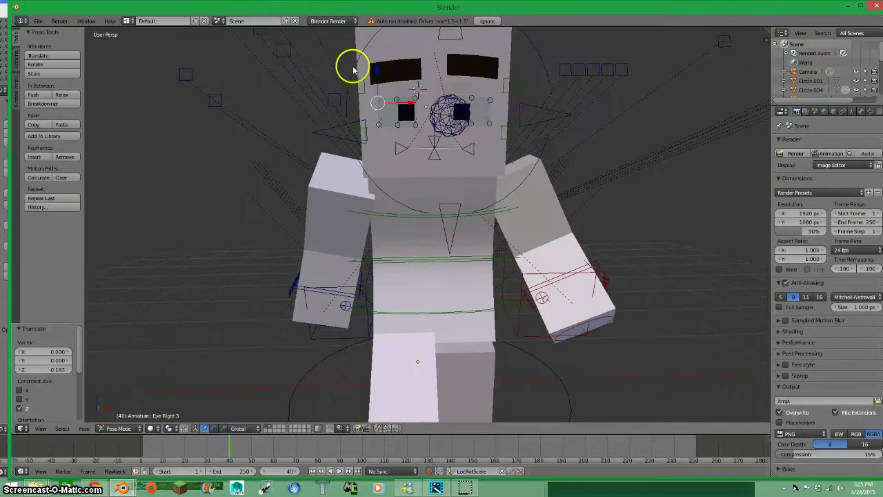
# Check frames 44–54, then move the left eyebrow control down at frame 45.
pyautogui.moveTo(235, 449); pyautogui.dragTo(240, 450)
pyautogui.press('g')
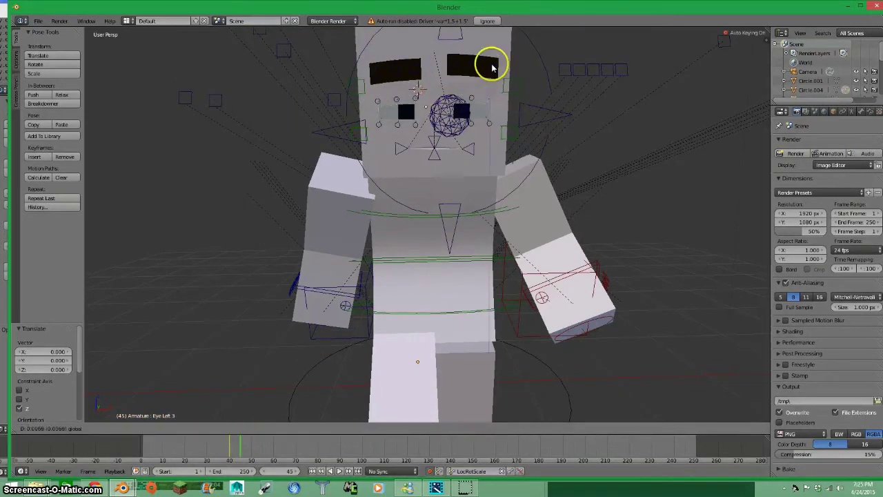
pyautogui.press('Up')
pyautogui.rightClick(400, 82)
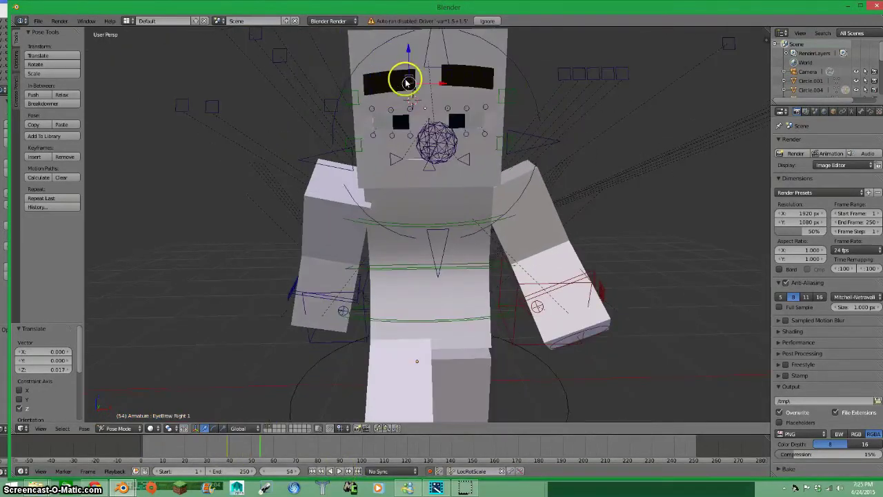
pyautogui.click(239, 445)
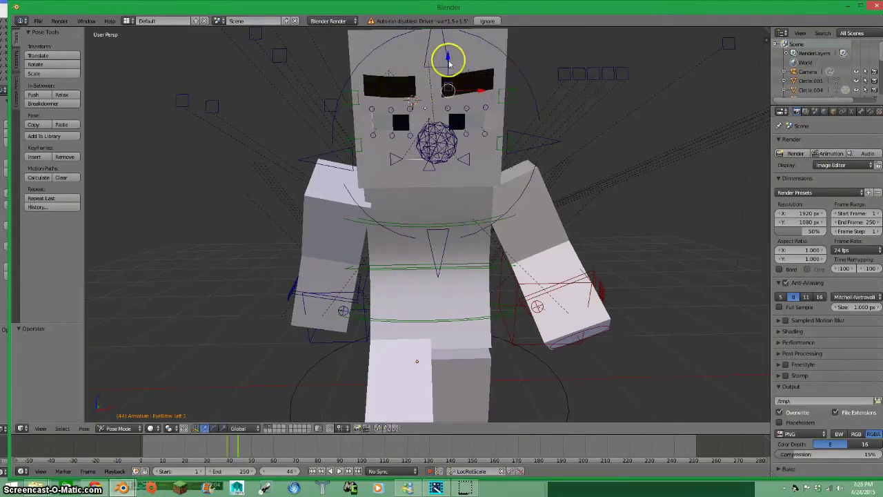
pyautogui.rightClick(474, 54)
pyautogui.click(229, 435)
pyautogui.press('g')
pyautogui.click(492, 58)
pyautogui.moveTo(367, 55); pyautogui.dragTo(223, 446, button='middle')
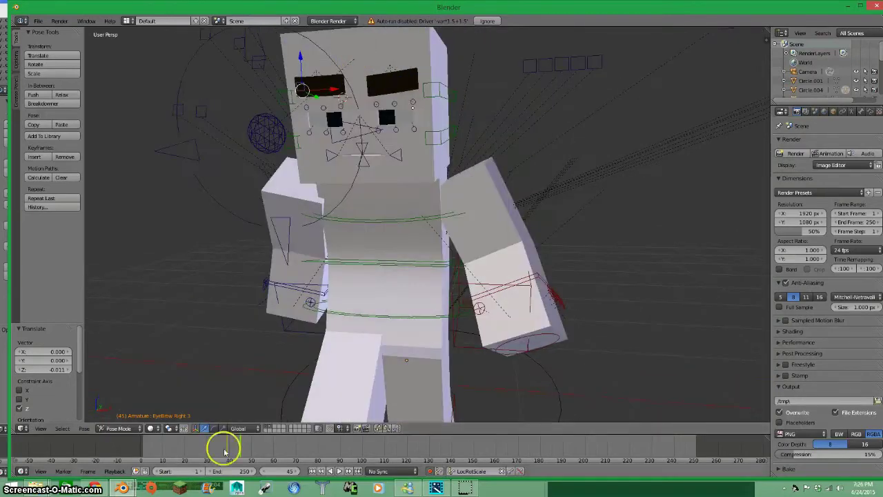
pyautogui.click(150, 428)
# Toggle the viewport between Rendered and Solid shading to preview Steve's textures, ending in Solid with bones visible.
pyautogui.click(166, 377)
pyautogui.click(826, 111)
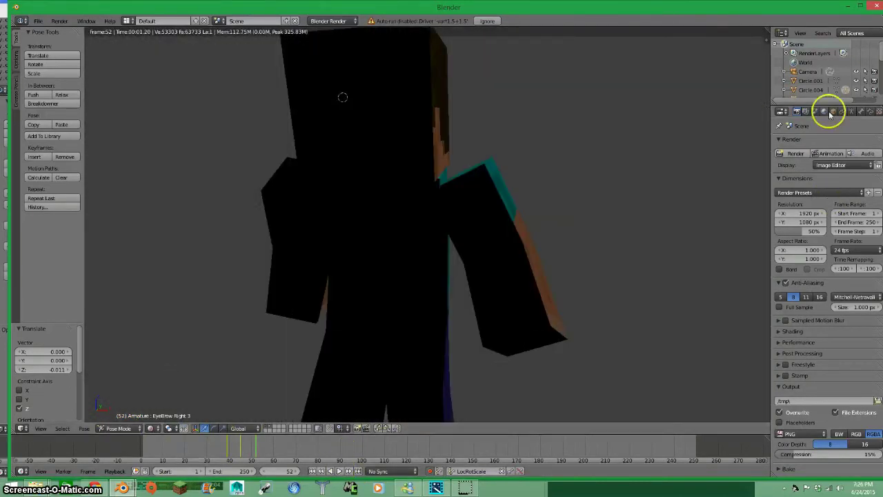
pyautogui.click(151, 428)
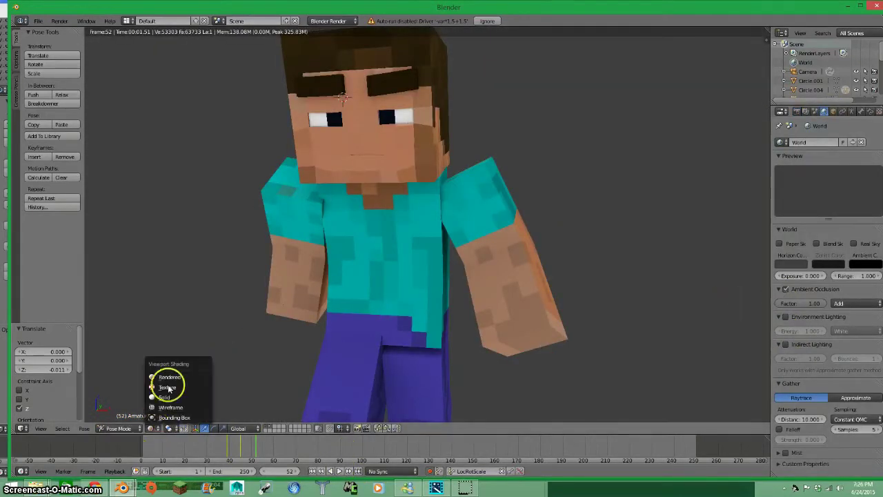
pyautogui.click(168, 384)
pyautogui.click(148, 427)
pyautogui.click(160, 380)
pyautogui.hotkey('shift', 'z')
# Go to frame 39 and select Steve's bottom mouth joint.
pyautogui.click(228, 445)
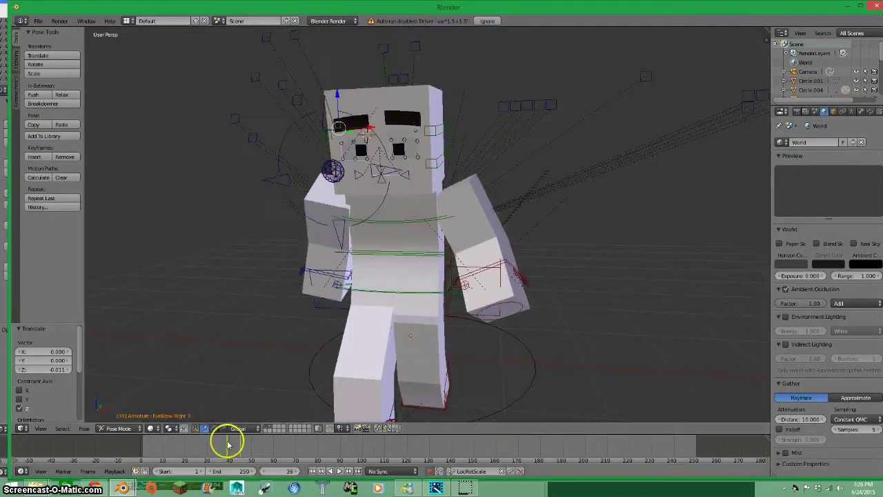
pyautogui.scroll(5, 256, 238)
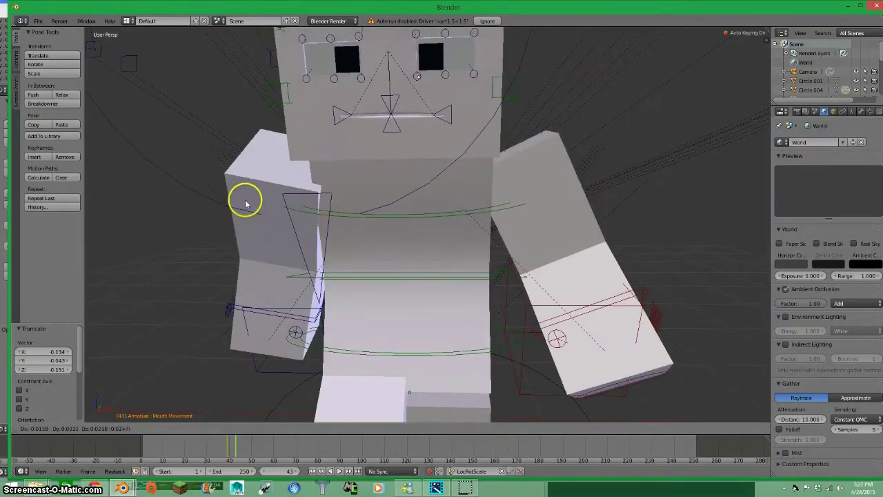
pyautogui.rightClick(400, 126)
pyautogui.click(228, 447)
pyautogui.scroll(3, 351, 232)
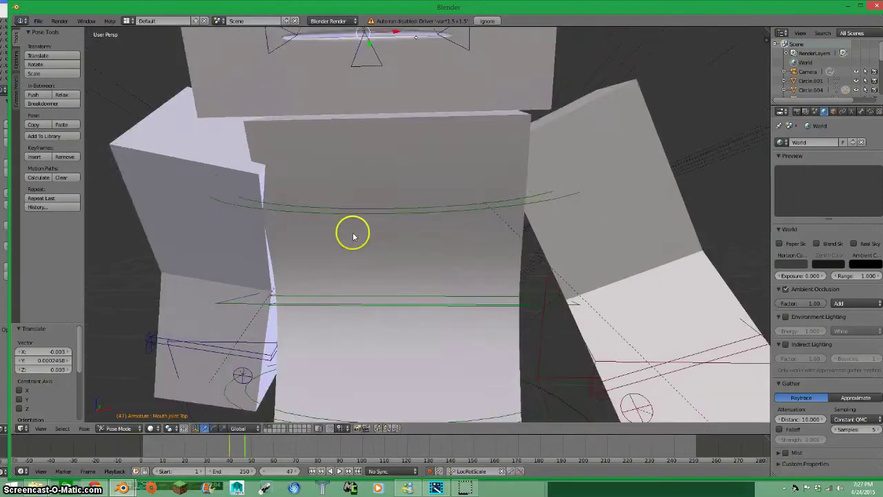
pyautogui.scroll(-4, 335, 237)
# Check the textured face in Rendered shading, then return to Solid to see the bones.
pyautogui.click(150, 428)
pyautogui.click(153, 369)
pyautogui.hotkey('shift', 'z')
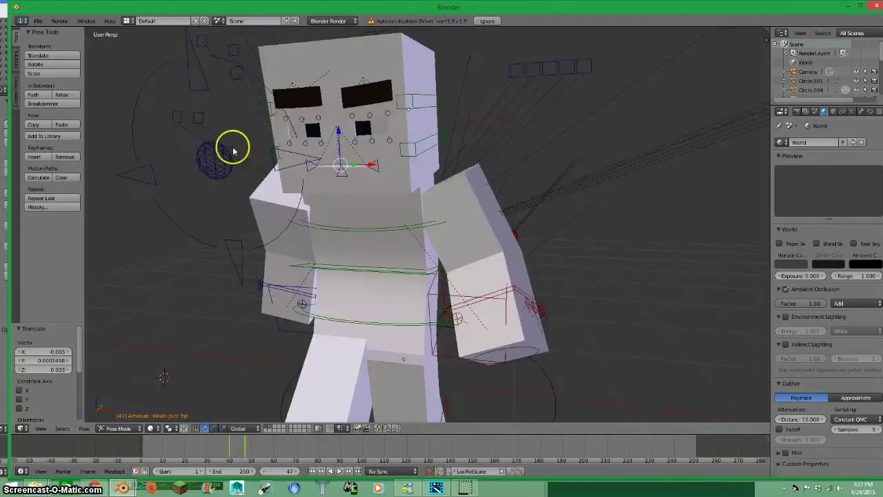
pyautogui.scroll(2, 316, 158)
pyautogui.scroll(4, 316, 158)
# At frame 48, move the mouth bone slightly higher.
pyautogui.click(247, 449)
pyautogui.press('g')
pyautogui.click(243, 414)
pyautogui.press('Left')
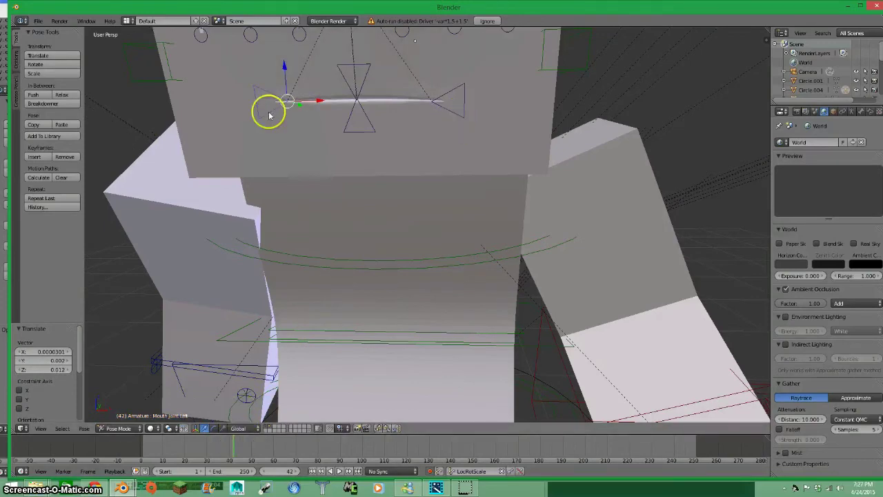
# Check frames 49 and 56 in Rendered and Solid shading, then play and stop the animation.
pyautogui.scroll(-4, 339, 76)
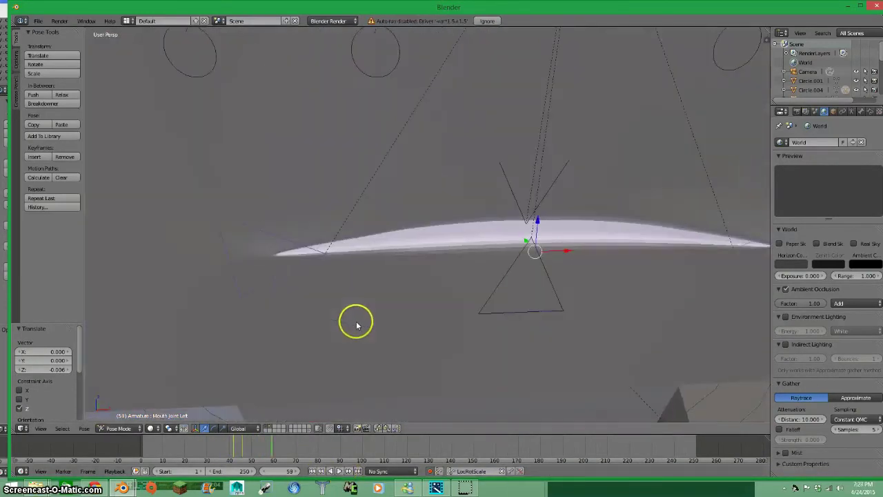
pyautogui.moveTo(338, 448); pyautogui.dragTo(249, 447)
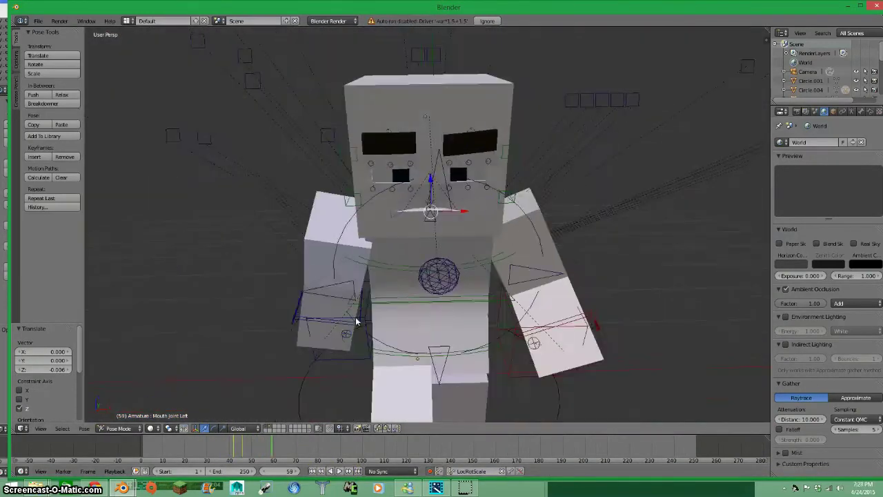
pyautogui.click(339, 469)
pyautogui.click(149, 427)
pyautogui.click(160, 377)
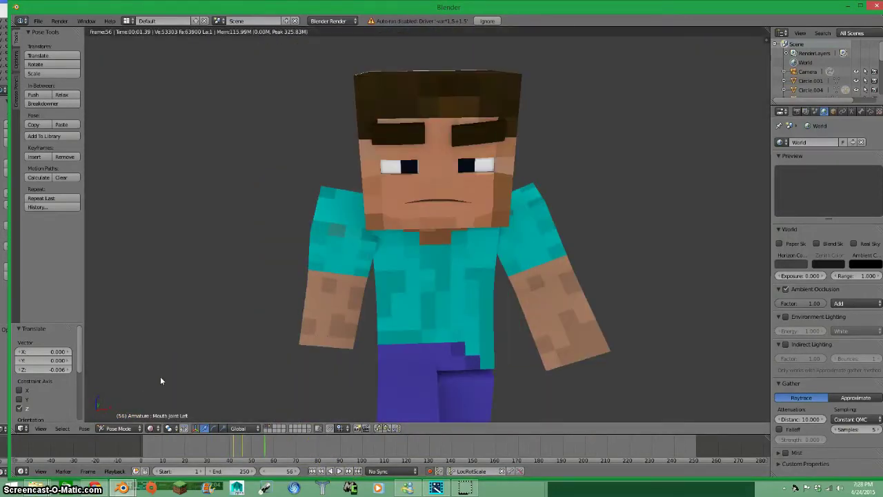
pyautogui.click(149, 428)
pyautogui.click(163, 390)
pyautogui.hotkey('shift', 'alt', 'a')
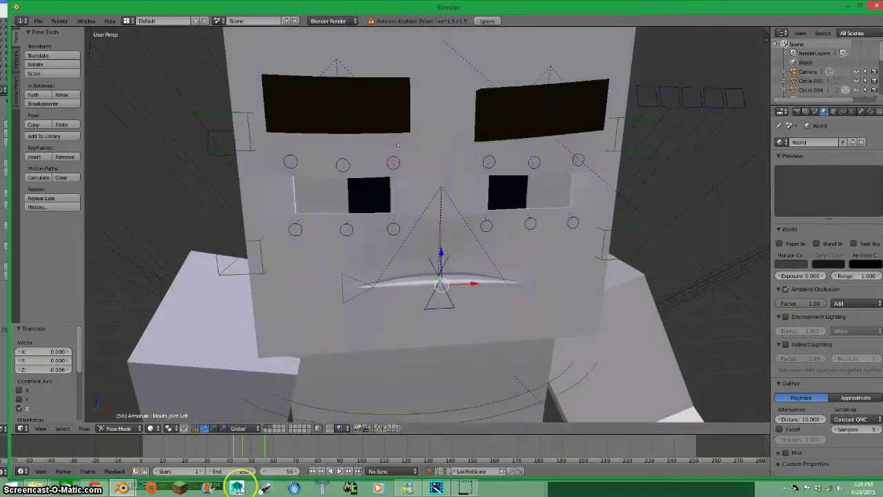
pyautogui.click(339, 472)
# Switch to Object Mode, zoom out to the whole rig, and return to frame 2.
pyautogui.scroll(-5, 282, 416)
pyautogui.hotkey('ctrl', 'Tab')
pyautogui.moveTo(158, 394); pyautogui.dragTo(596, 337, button='middle')
pyautogui.scroll(-2, 354, 374)
pyautogui.hotkey('shift', 'Left')
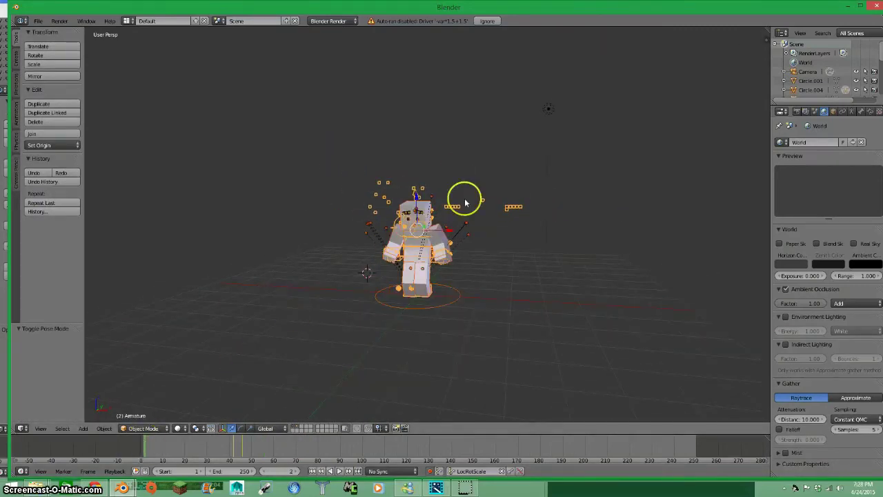